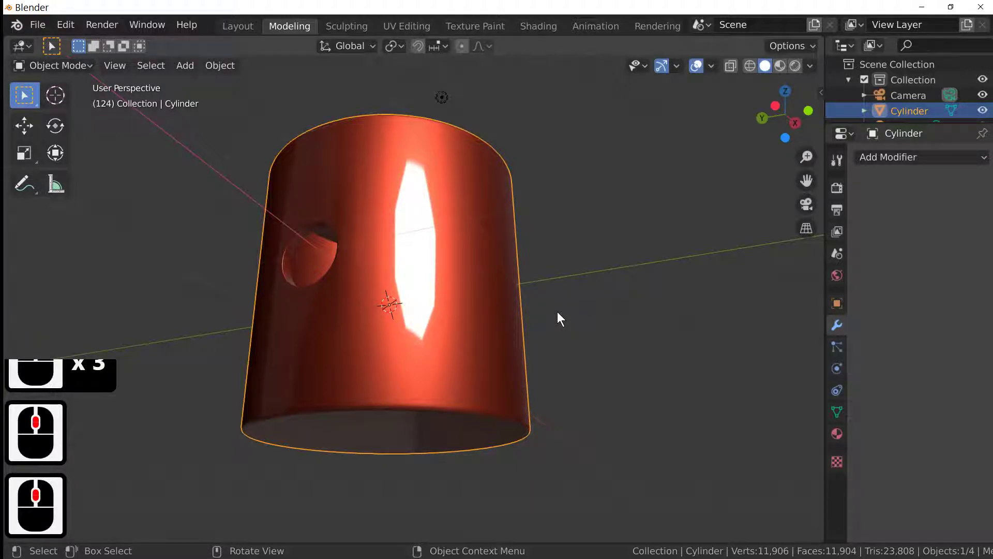
Step: Orbit to show the hole, then minimize Blender to bring up the 'Hole in cylinder with clean topology' thread
mouse_move(558, 312)
middle_down()
mouse_move(584, 325)
mouse_move(619, 314)
mouse_move(595, 290)
mouse_move(554, 300)
mouse_move(535, 347)
middle_up()
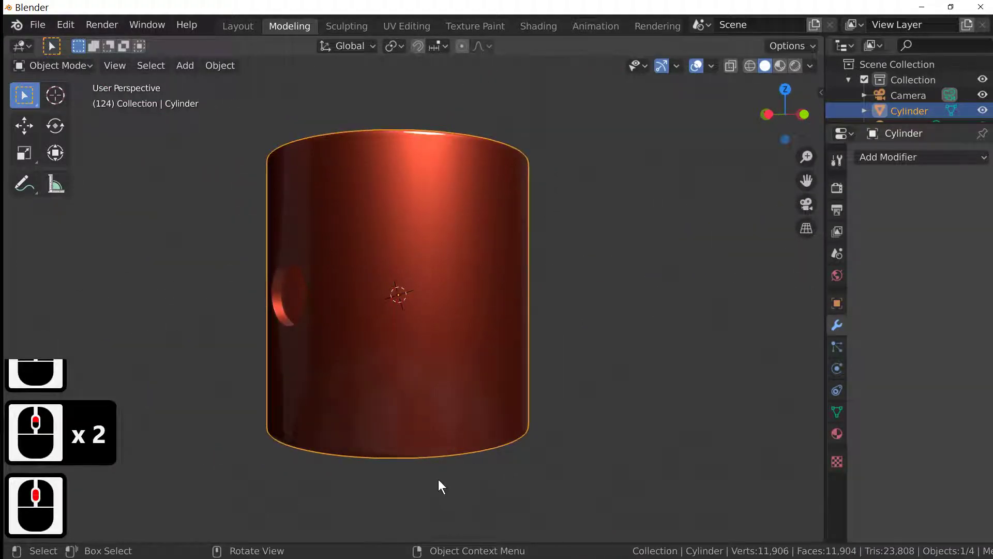
click(922, 6)
click(548, 349)
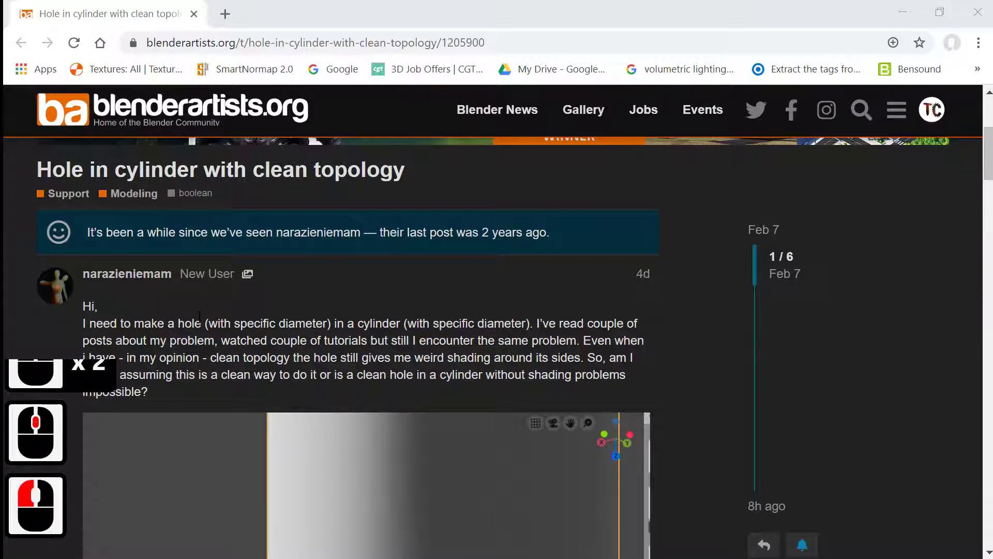
Step: Scroll through the forum post and its image to read the question
scroll(215, 321, down, 5)
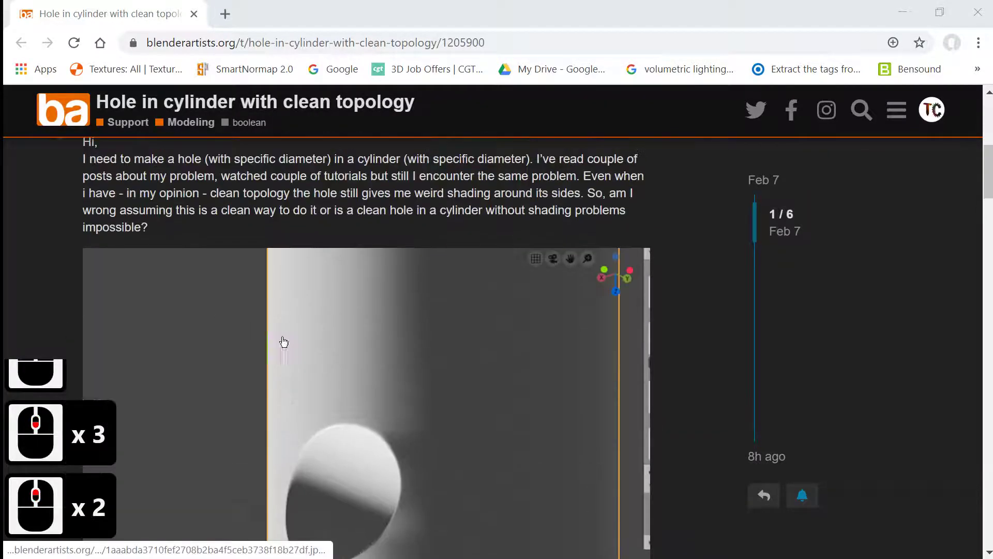
scroll(379, 410, up, 2)
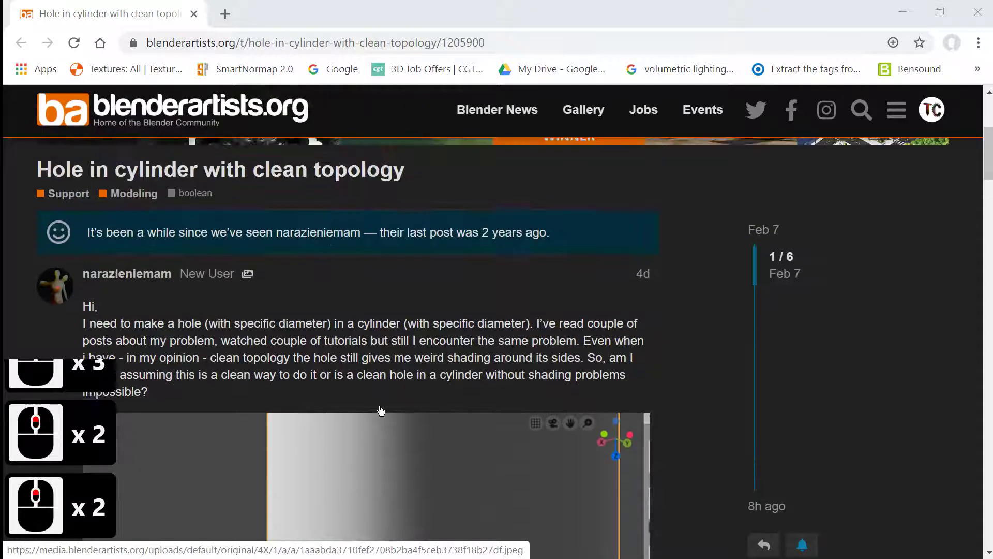
scroll(381, 411, down, 2)
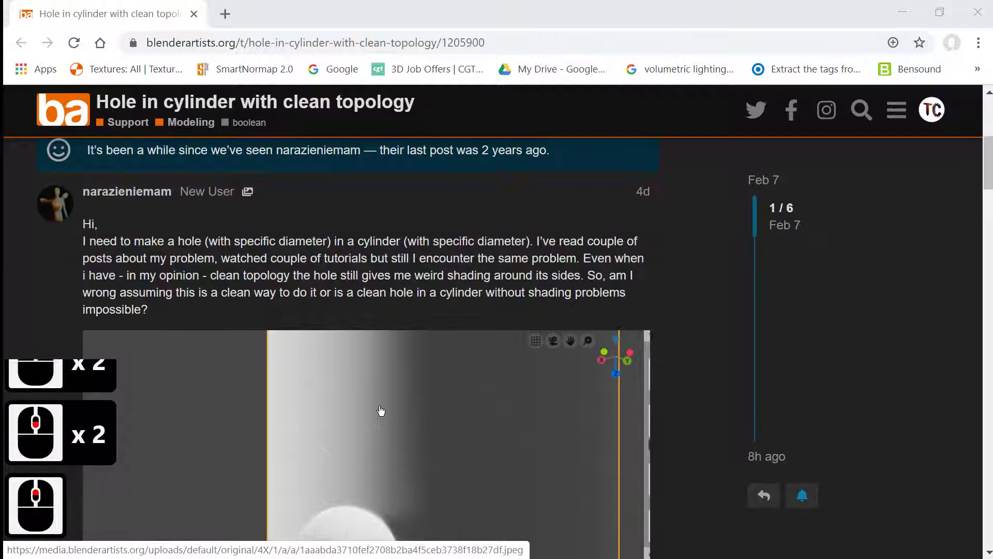
scroll(381, 410, down, 3)
scroll(381, 410, up, 3)
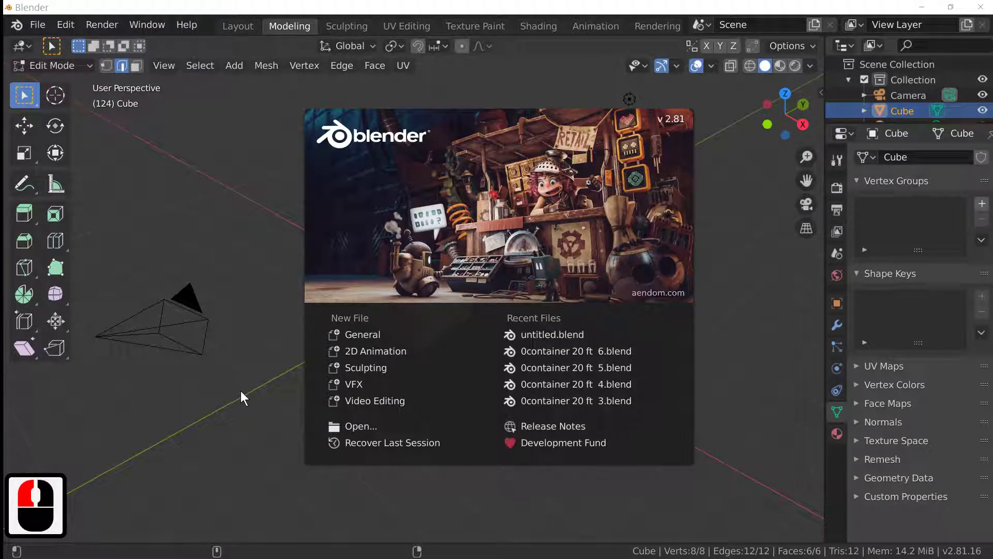
Step: Dismiss the Blender 2.81 start-up splash and return the cube to Object Mode
scroll(240, 390, down, 2)
scroll(240, 390, up, 2)
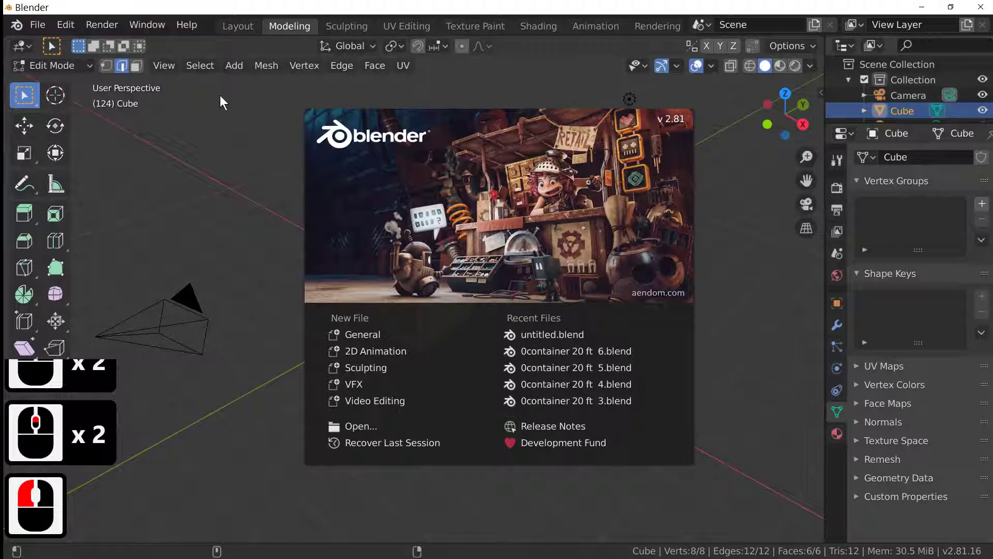
key(Tab)
click(213, 136)
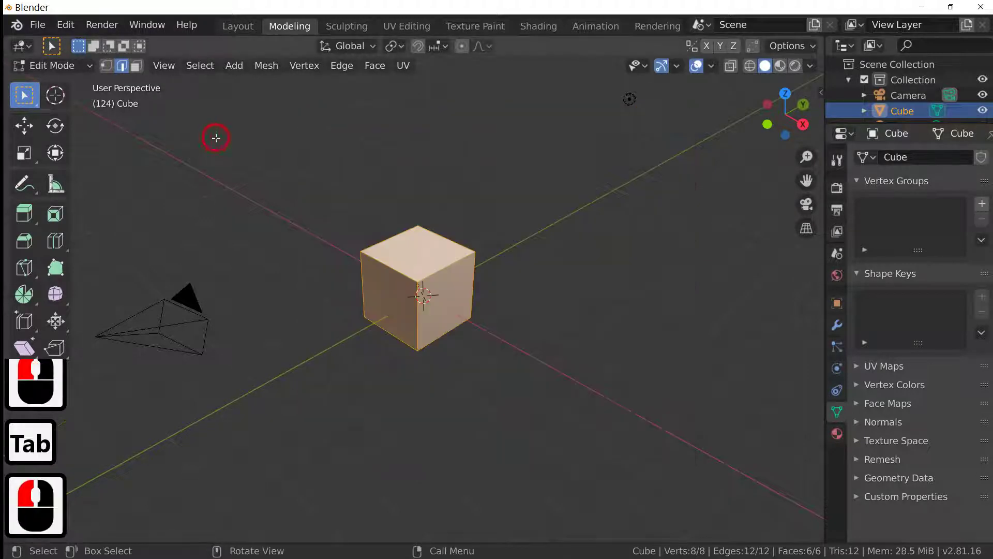
key(Tab)
Step: Search Preferences for 'loop', then select the default cube
click(37, 26)
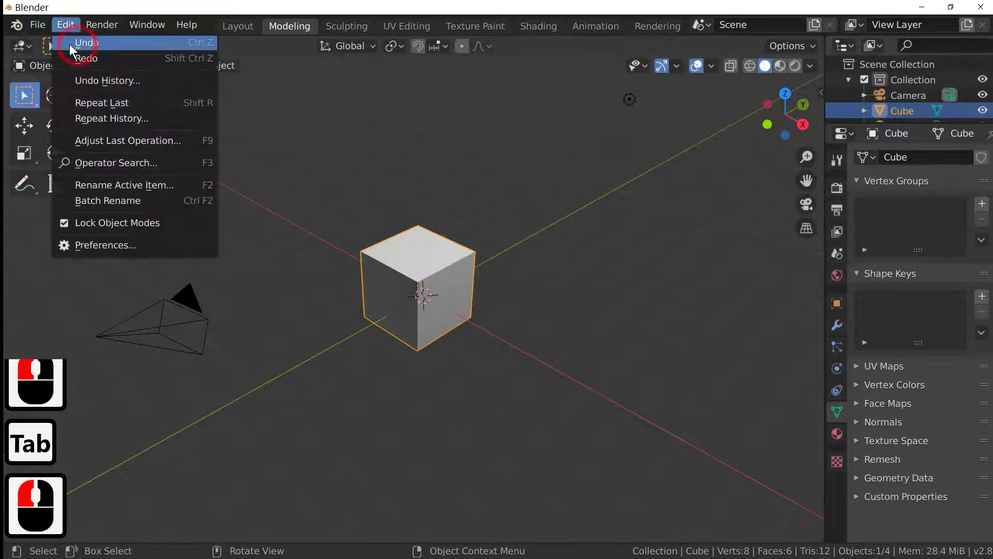
click(108, 245)
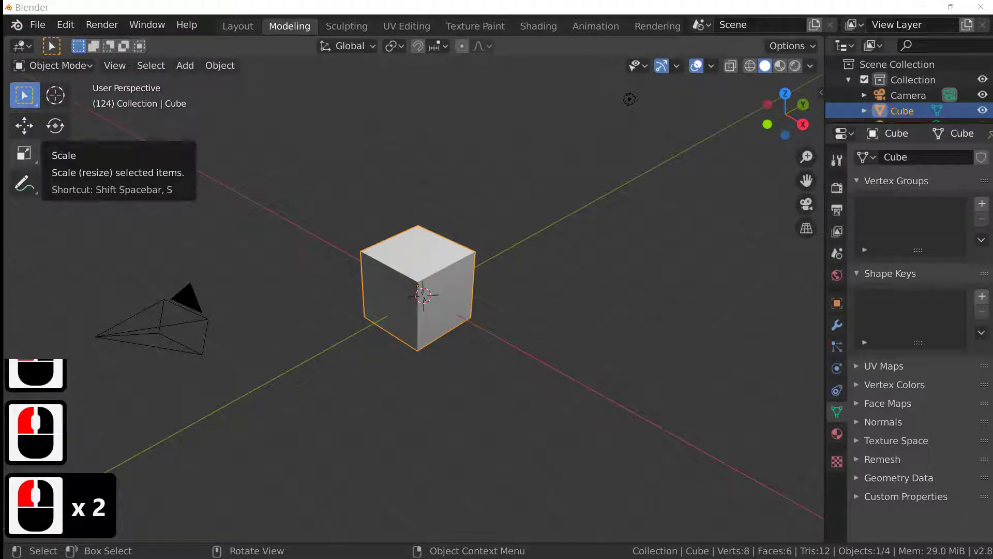
text(loop)
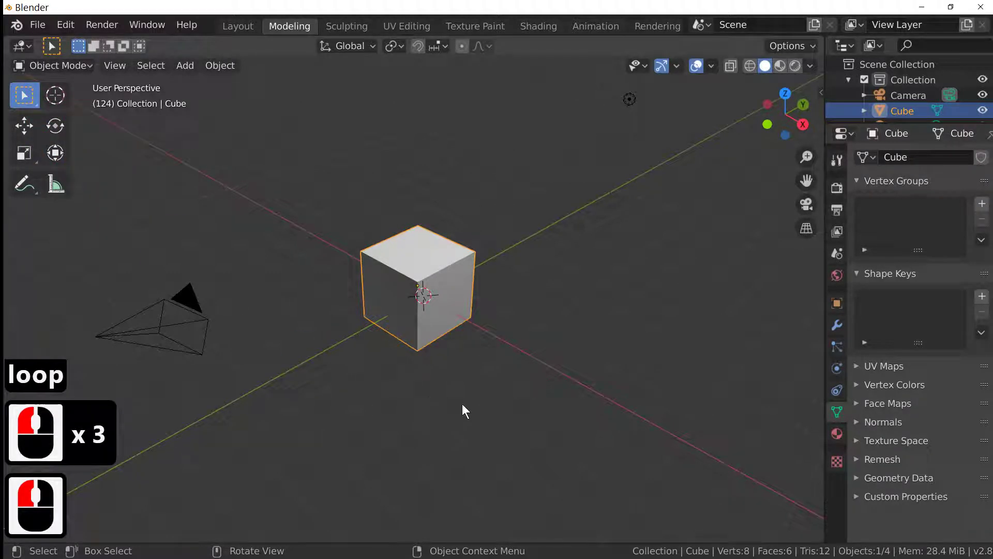
click(417, 333)
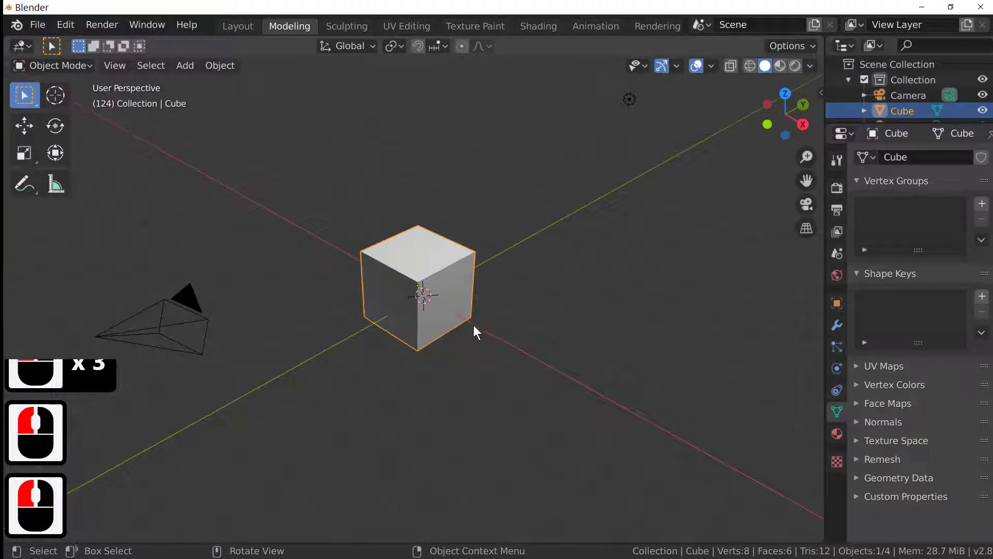
Step: Replace the default cube with a cylinder mesh, viewed from the side in Material Preview
key(x)
click(445, 325)
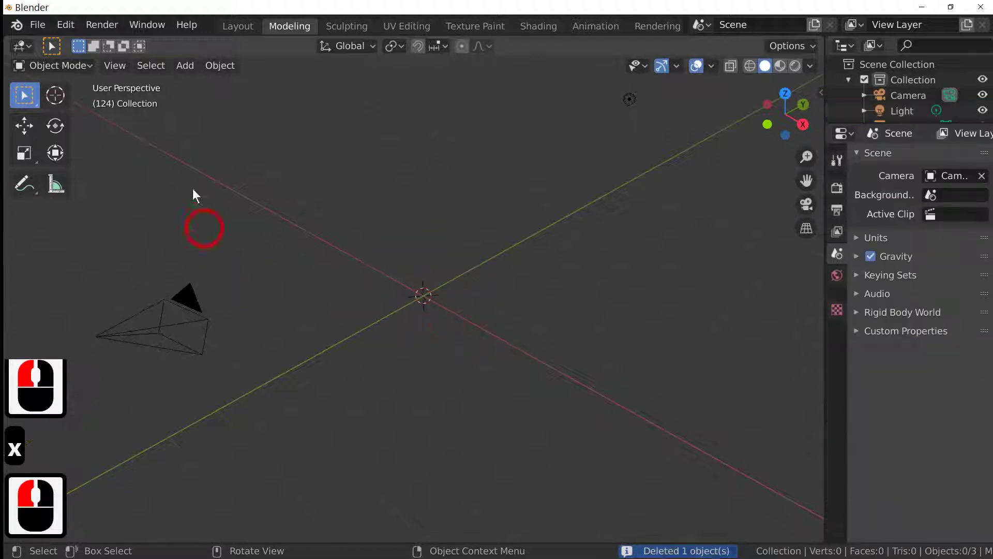
click(184, 66)
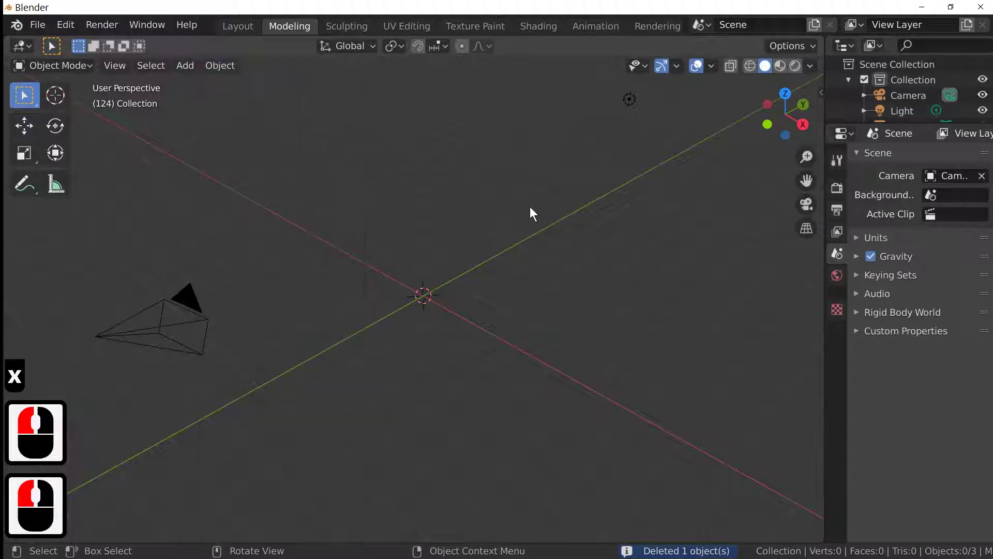
click(194, 68)
mouse_move(213, 79)
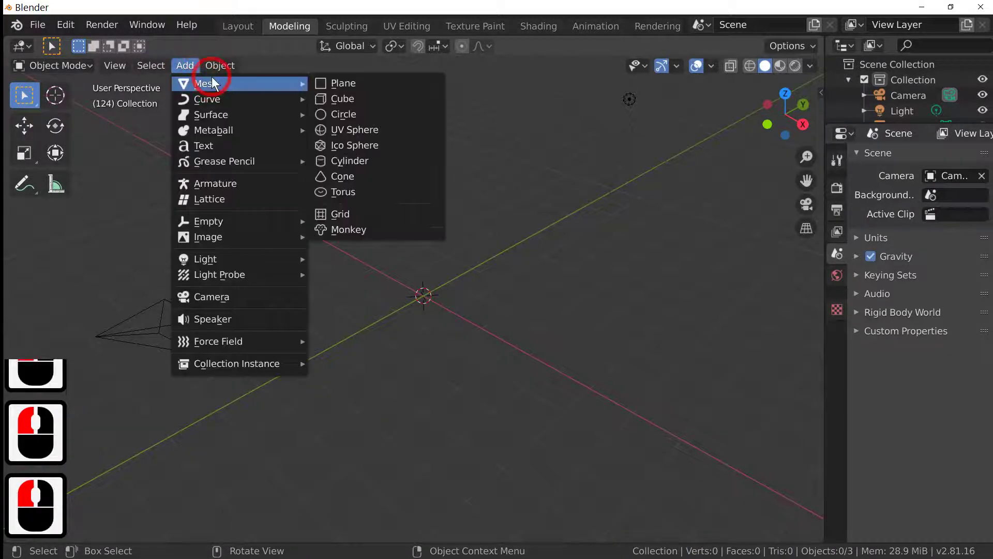
click(359, 161)
middle_drag(517, 346, 491, 336)
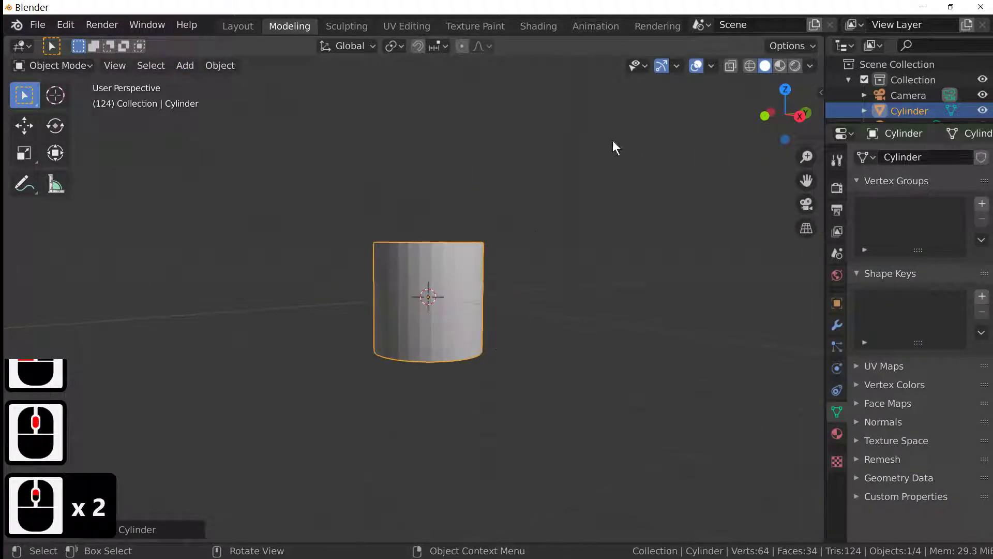
click(779, 70)
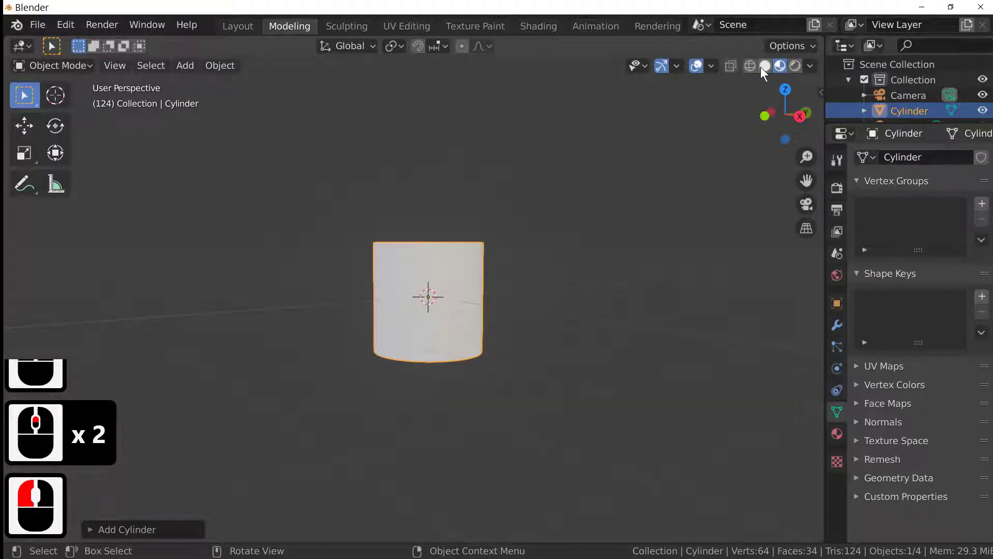
Step: Switch to Solid shading with MatCap lighting using the red metal_carpaint matcap
click(761, 66)
click(796, 66)
click(809, 66)
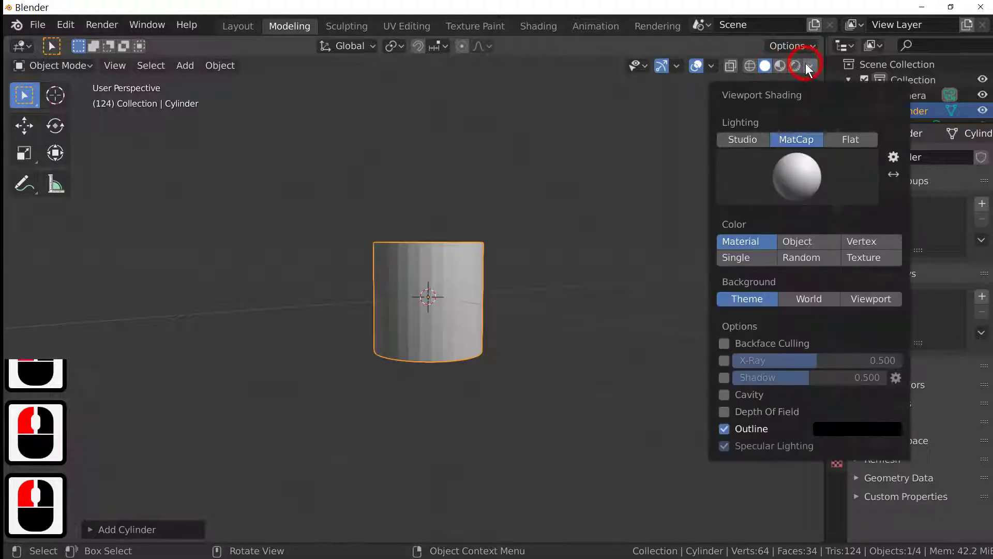
click(808, 140)
click(808, 181)
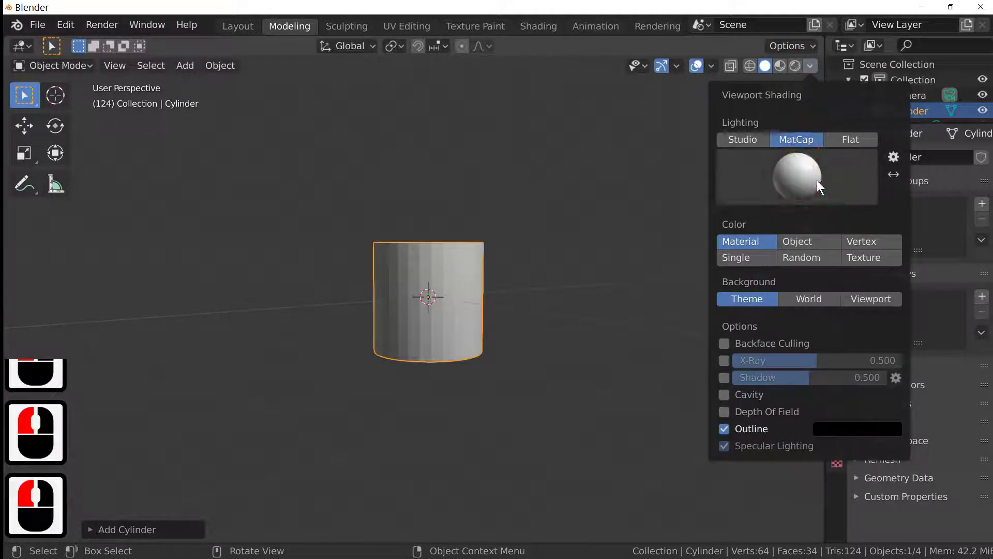
click(807, 181)
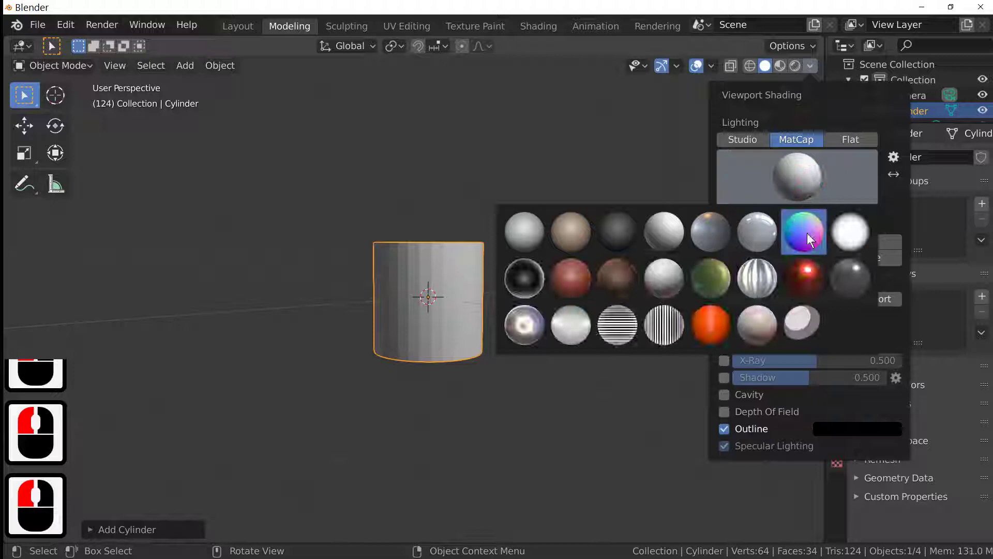
click(804, 271)
Step: Toggle Edit Mode to inspect the red cylinder's mesh from slightly different angles
key(Tab)
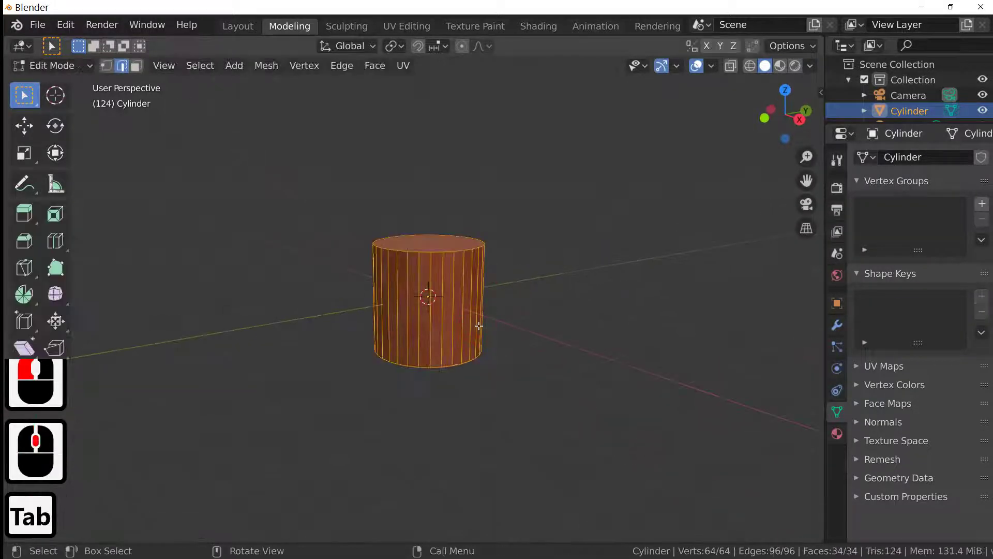
middle_drag(479, 326, 504, 266)
key(Tab)
middle_drag(477, 311, 442, 318)
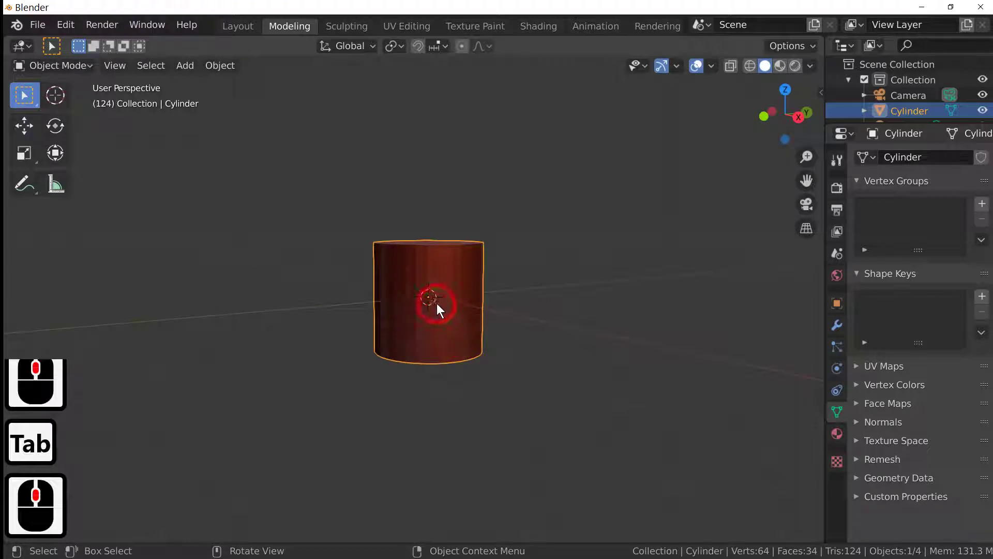
Step: Apply Shade Smooth to the cylinder from its right-click menu
right_click(437, 303)
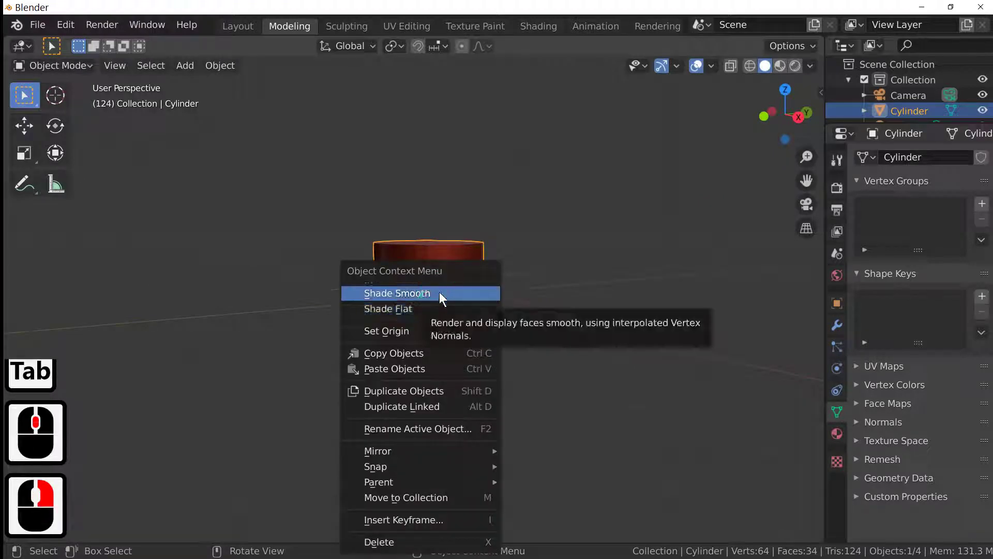
click(440, 292)
middle_drag(444, 288, 544, 357)
Step: In Edit Mode, select a single vertical side edge of the cylinder
key(Tab)
middle_drag(489, 329, 368, 296)
key(Tab)
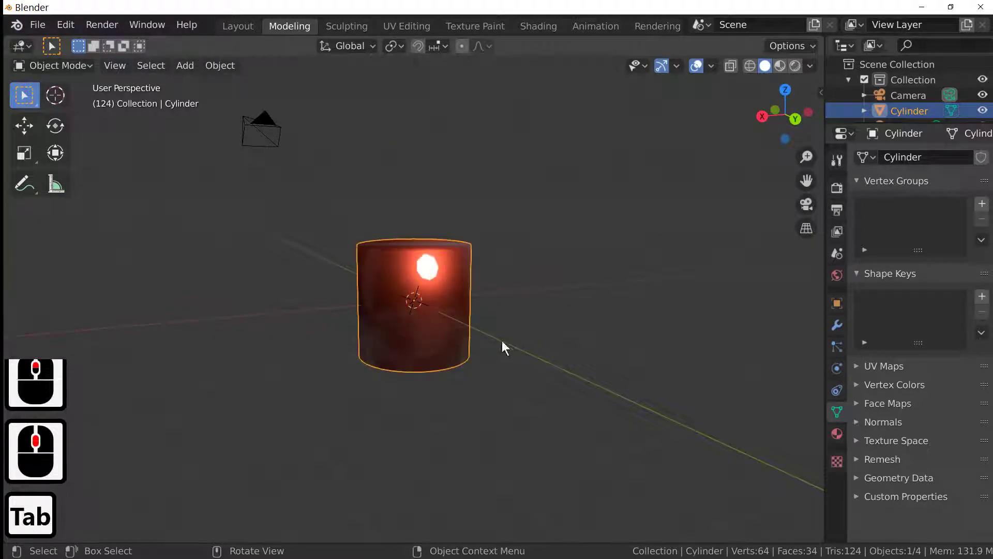
key(Tab)
key(Tab)
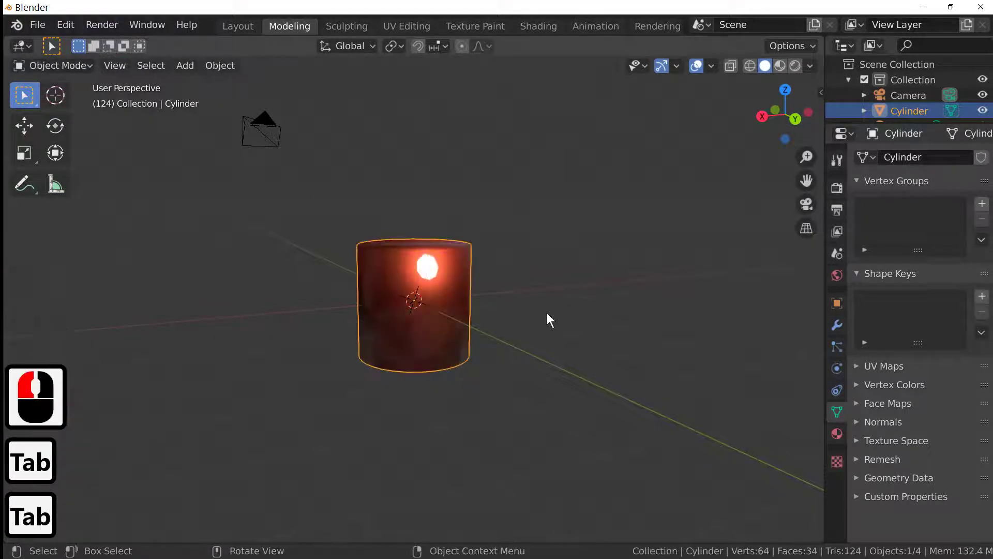
key(Tab)
key(Tab)
key(Tab)
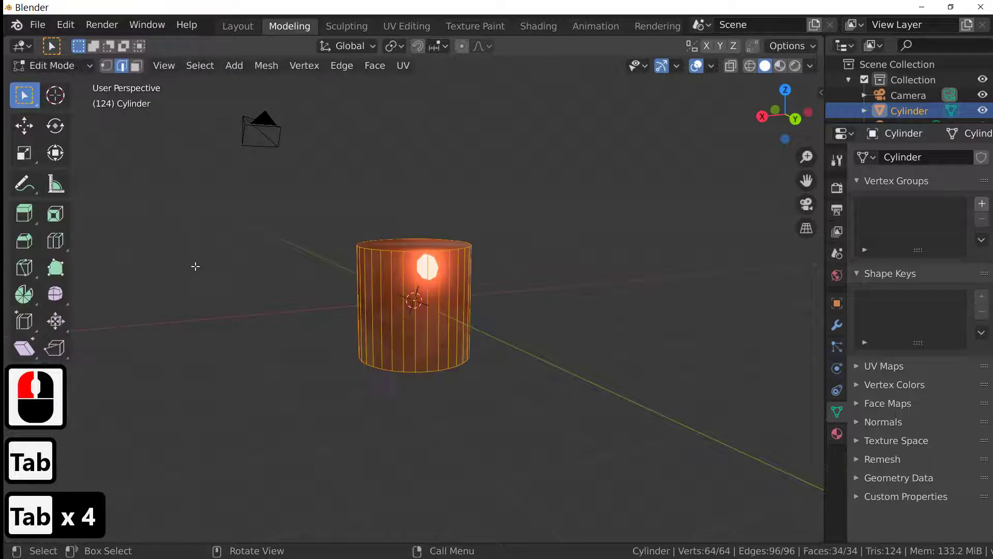
key(Tab)
key(Tab)
key(Tab)
key(Tab)
key(Tab)
key(Tab)
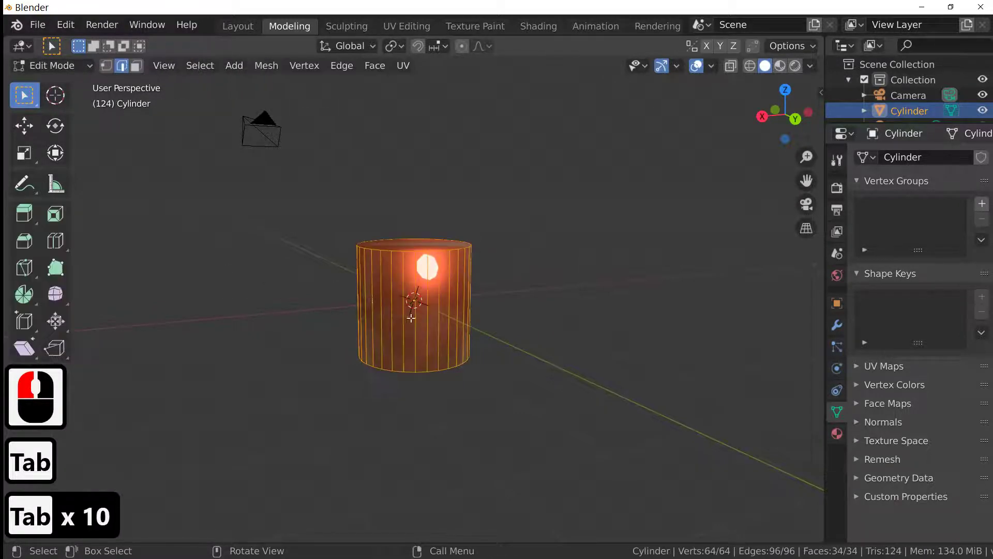
click(429, 335)
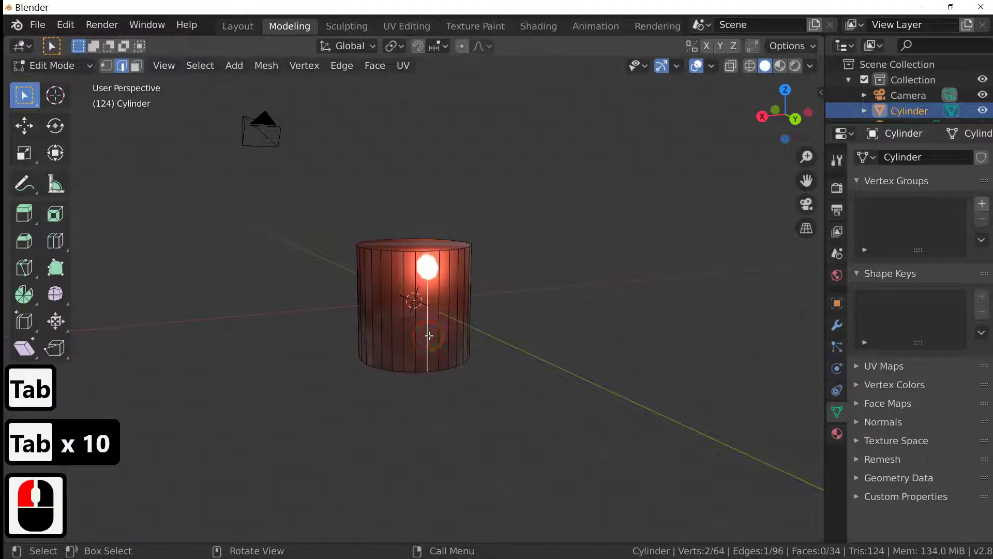
Step: Add two loop cuts, one slid near the top rim and one near the bottom rim
key(ctrl+r)
click(431, 287)
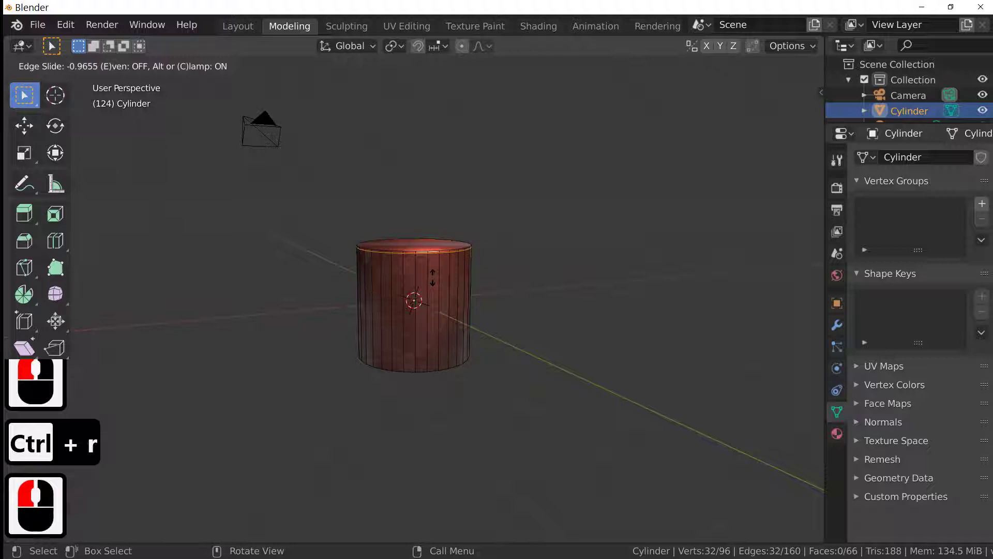
click(432, 277)
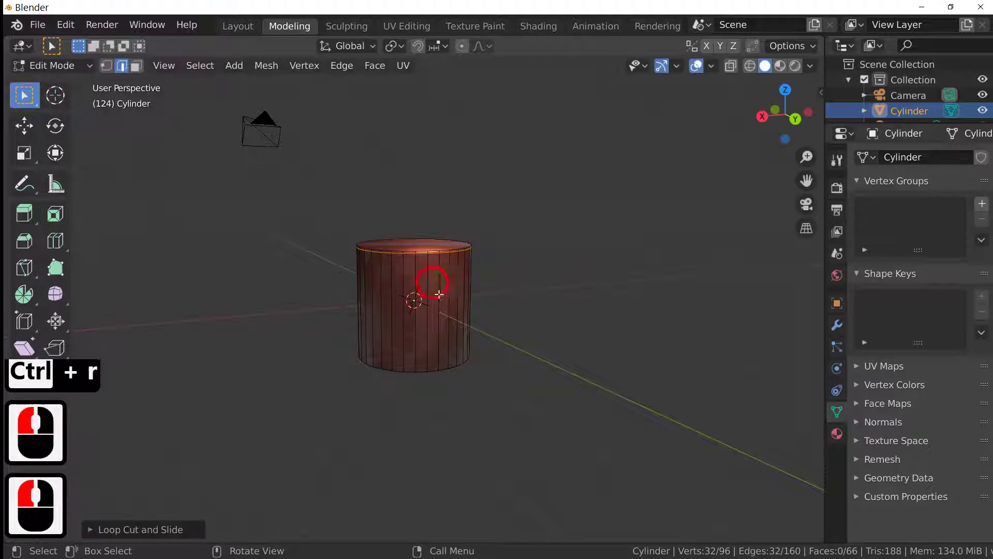
click(433, 336)
key(ctrl)
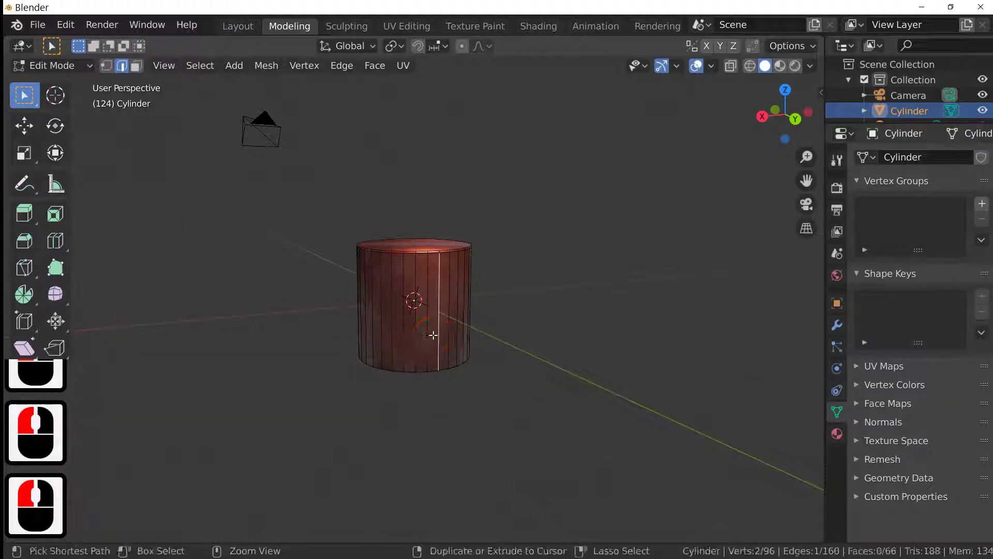
key(ctrl+r)
click(435, 377)
click(434, 392)
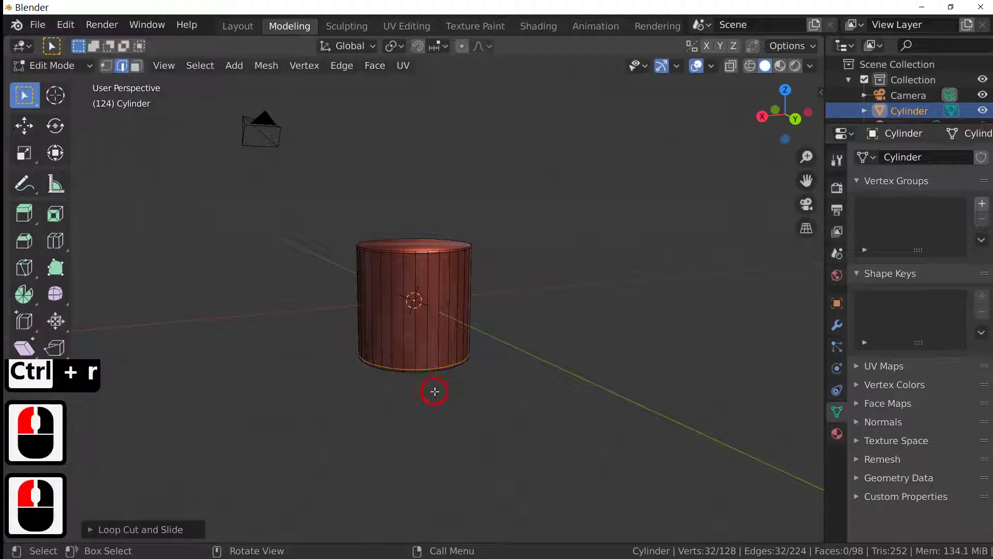
Step: Add a second pair of loop cuts hugging the top and bottom rims
double_click(452, 321)
key(ctrl+r)
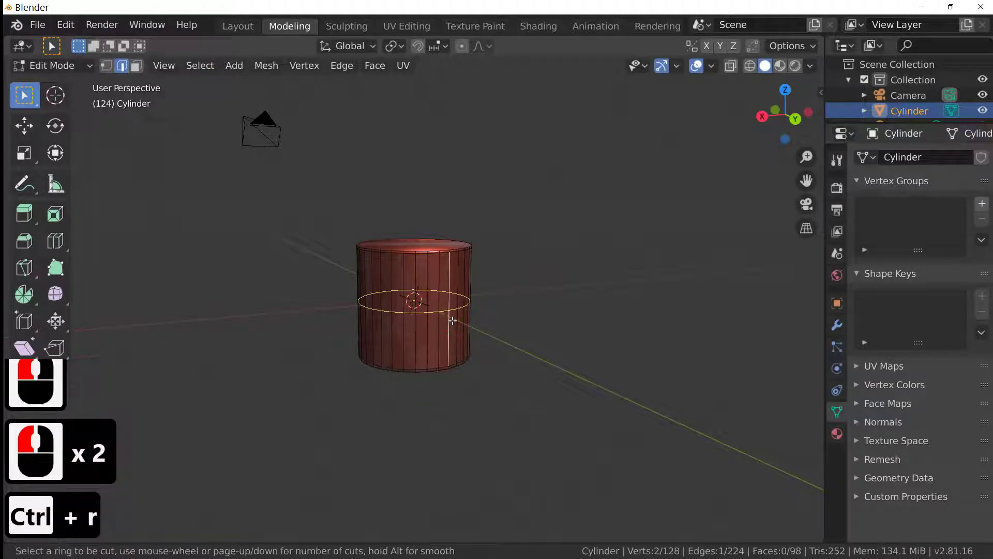
click(451, 282)
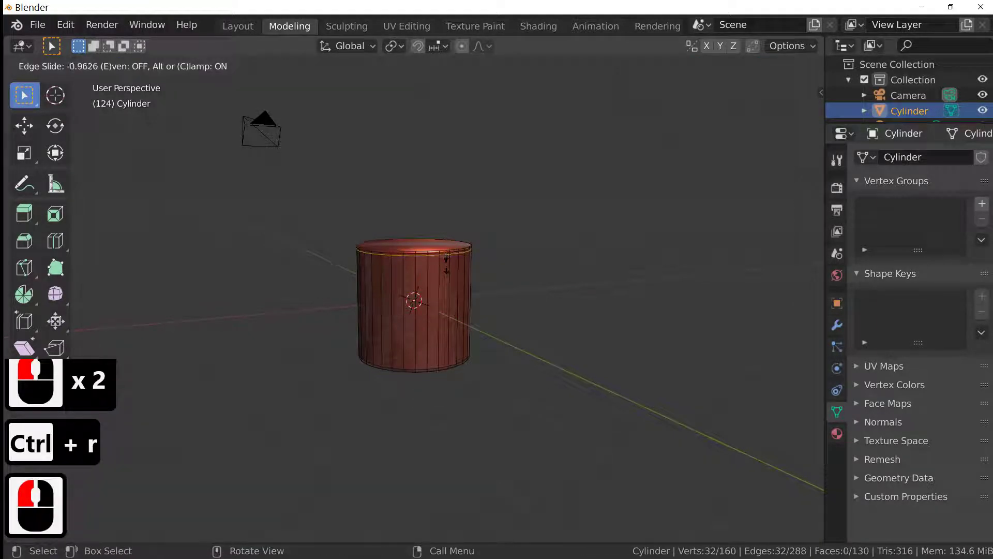
click(446, 264)
double_click(438, 338)
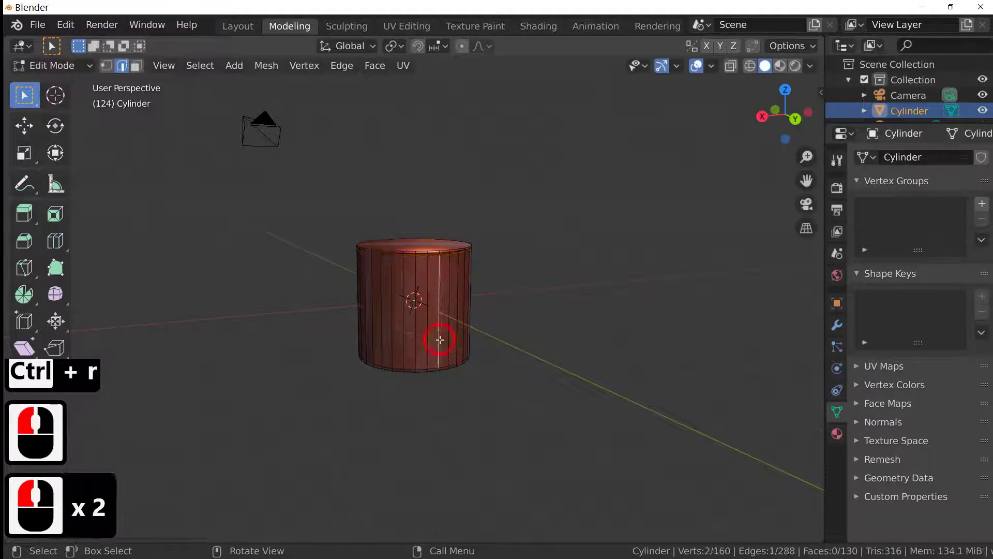
key(ctrl+r)
click(439, 348)
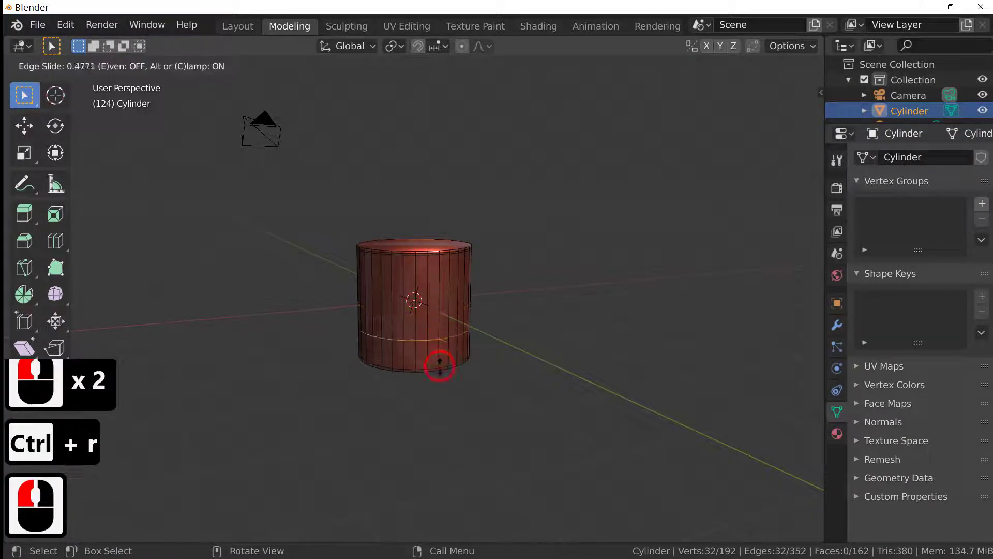
click(440, 394)
middle_drag(537, 313, 514, 364)
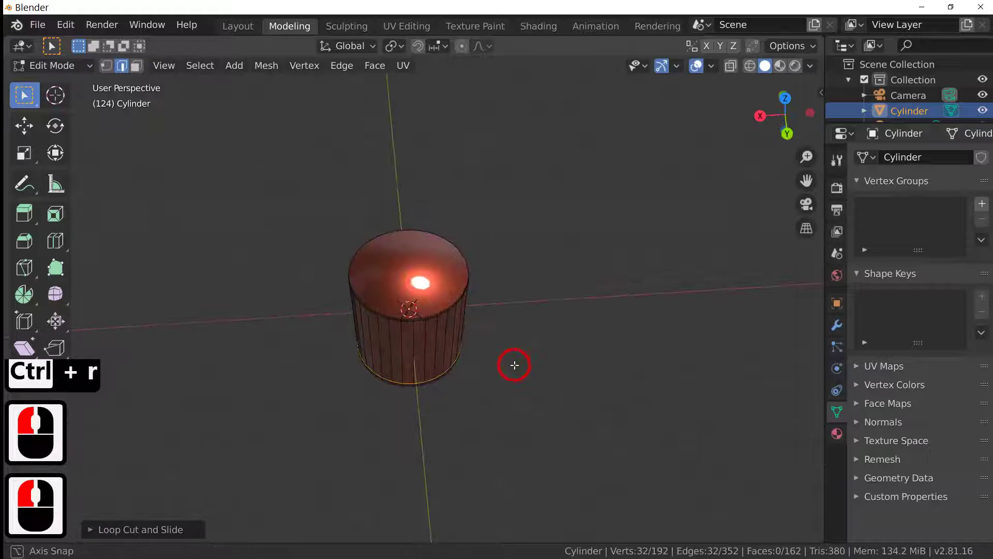
key(Tab)
click(419, 265)
key(Tab)
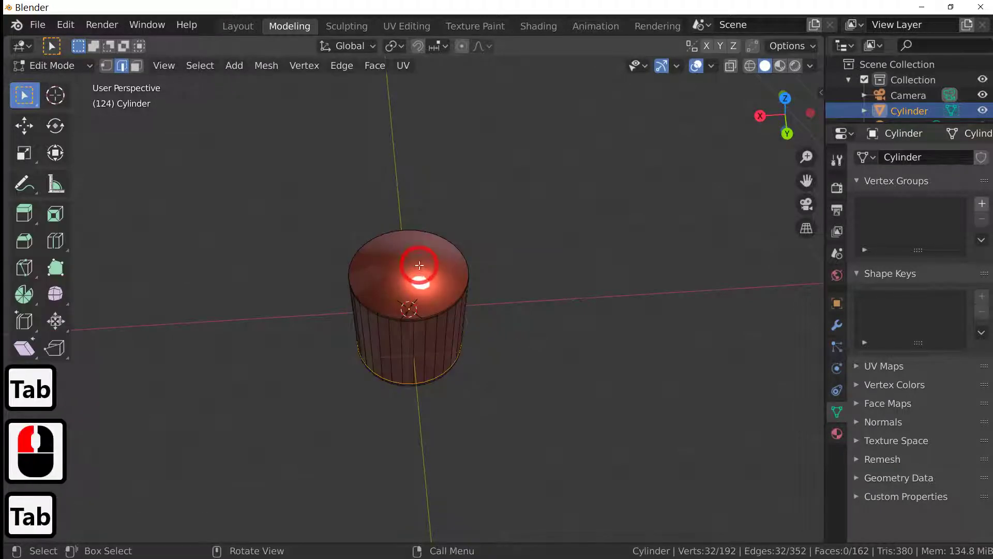
Step: In Face select, extrude and scale the top cap face into two inset rings
click(420, 270)
click(173, 66)
click(136, 66)
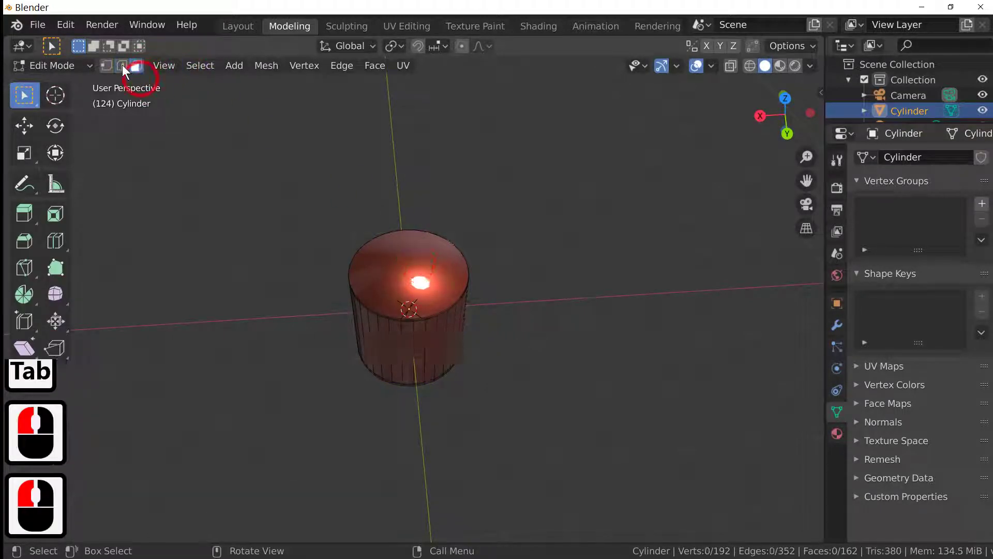
click(271, 169)
click(404, 270)
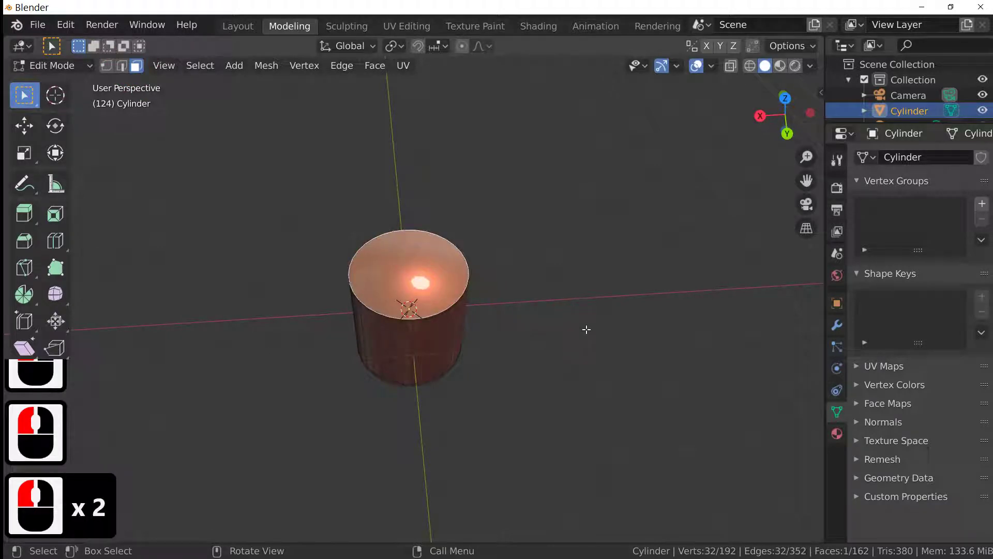
key(e)
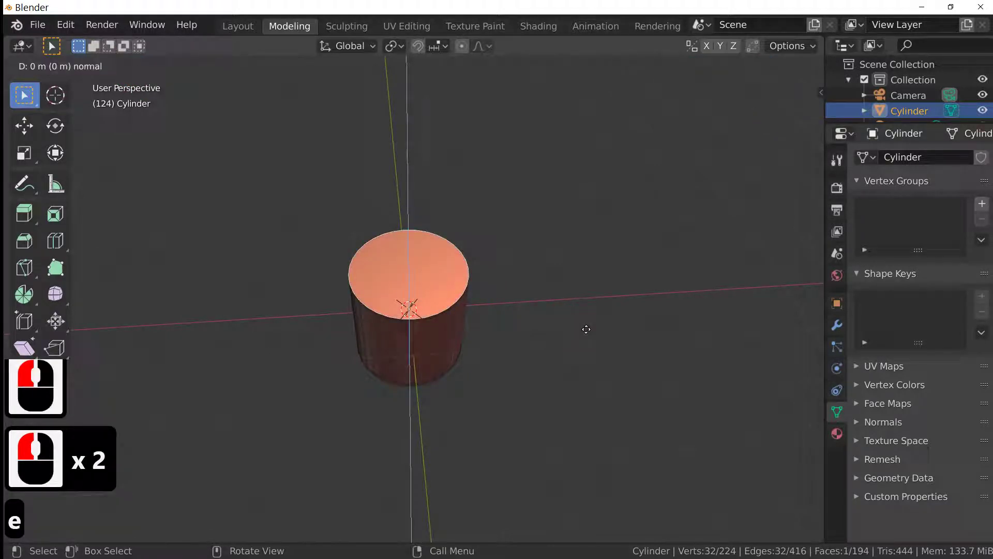
key(s)
click(578, 326)
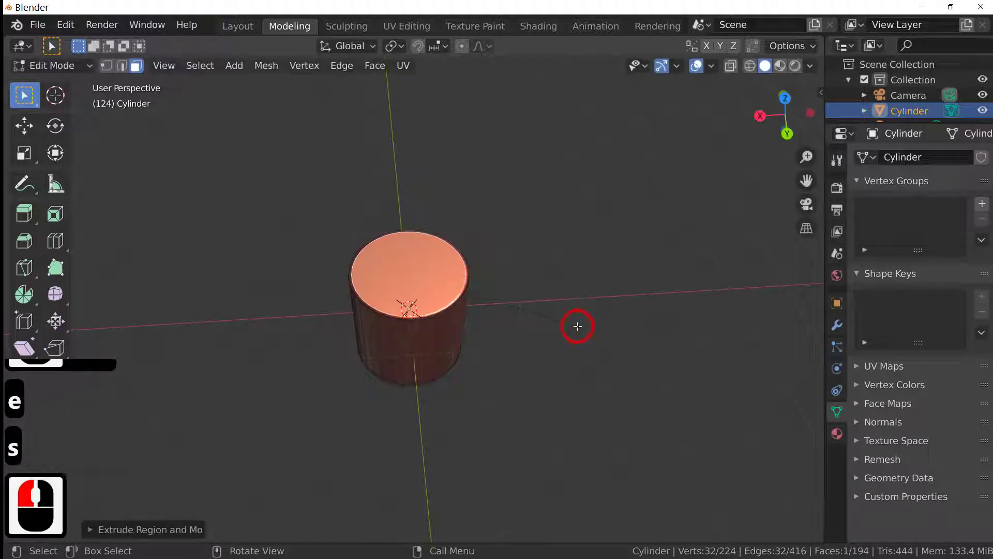
key(e)
key(s)
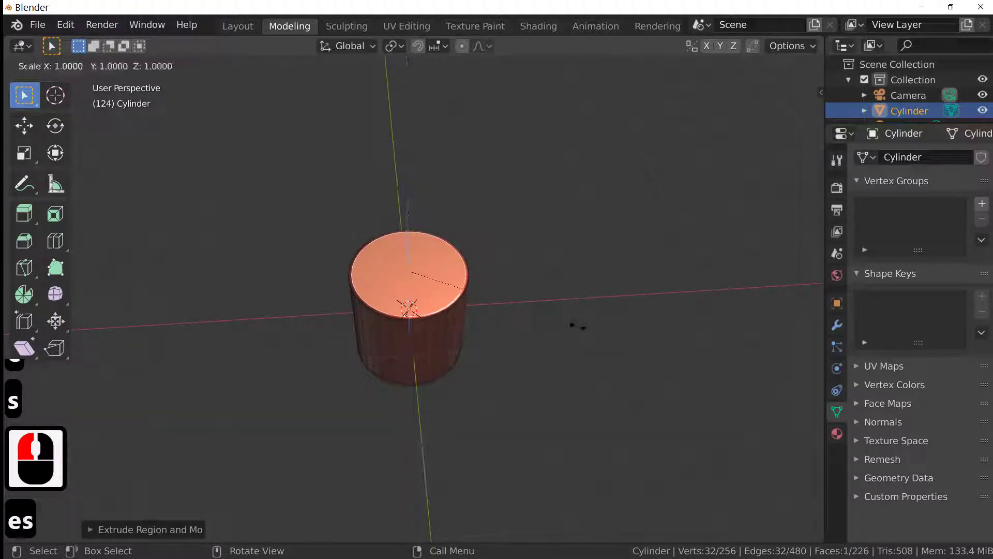
click(563, 372)
Step: Extrude and scale the cap twice more for four inset rings, then return to Object Mode
middle_drag(563, 371, 455, 317)
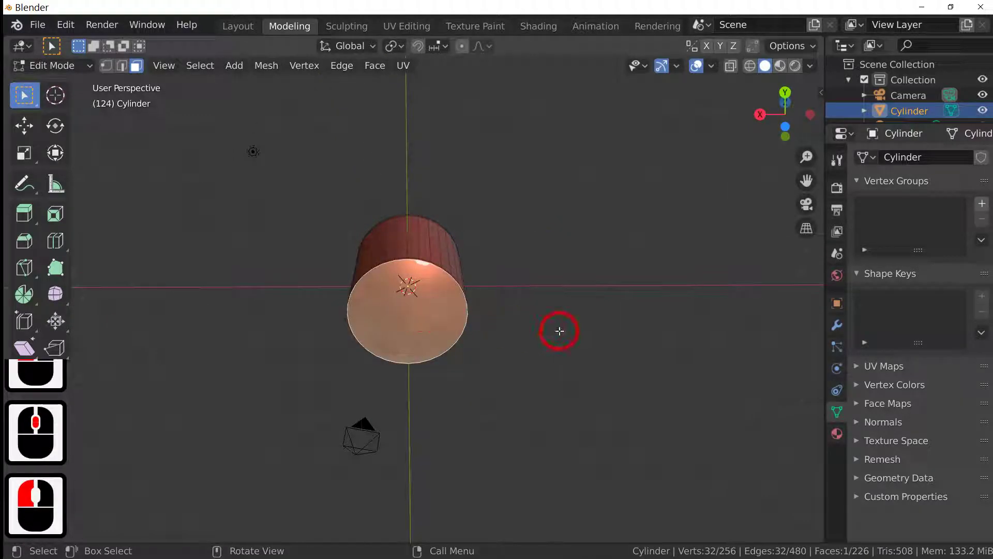
key(e)
key(s)
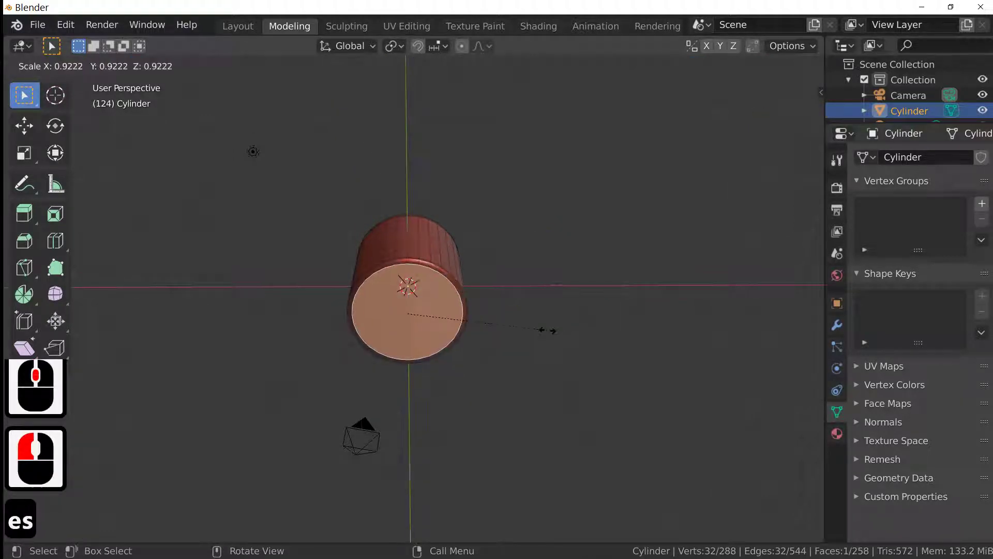
click(554, 328)
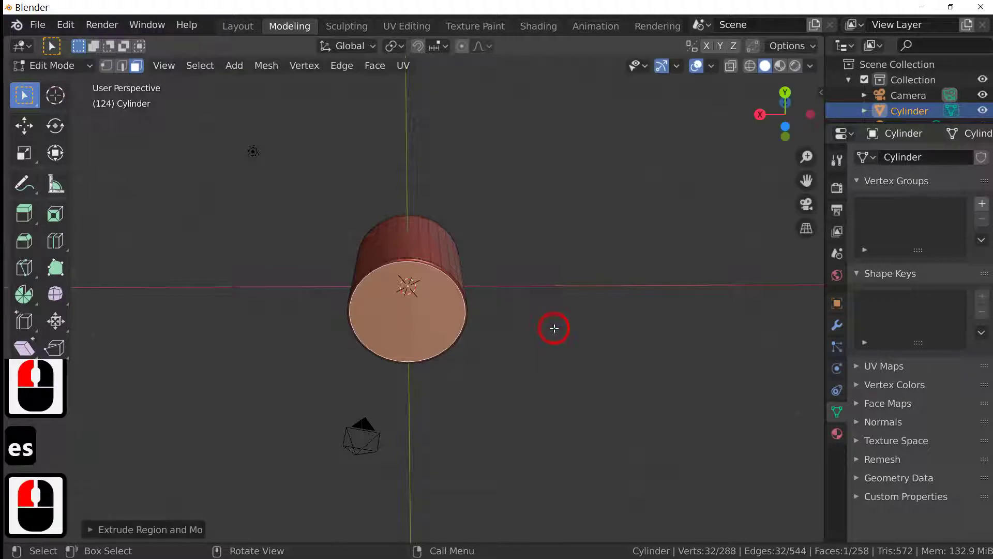
key(e)
key(s)
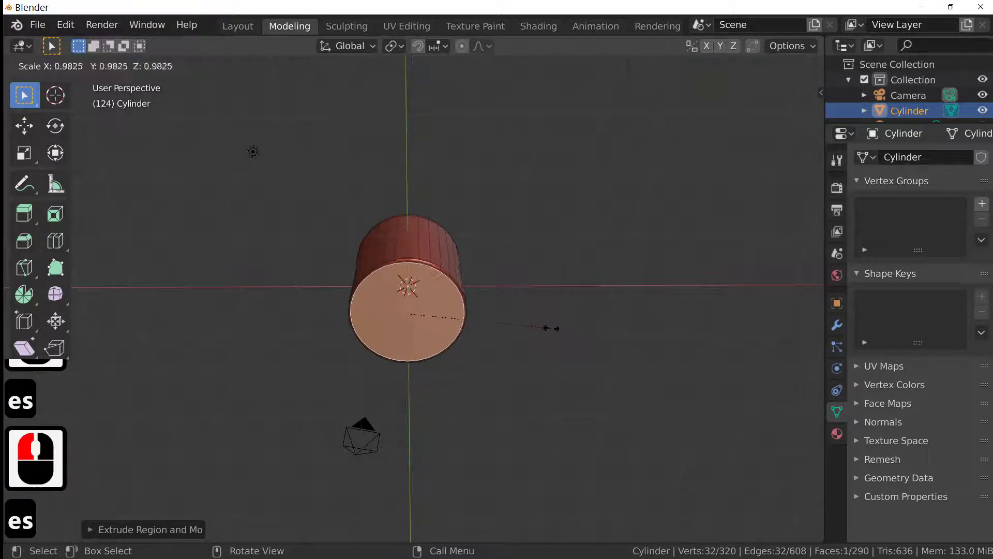
click(552, 328)
middle_drag(552, 328, 474, 249)
key(Tab)
scroll(518, 433, up, 5)
middle_drag(461, 294, 473, 321)
Step: Try a mid-height loop cut on the cylinder's side, then undo it
key(Tab)
click(451, 309)
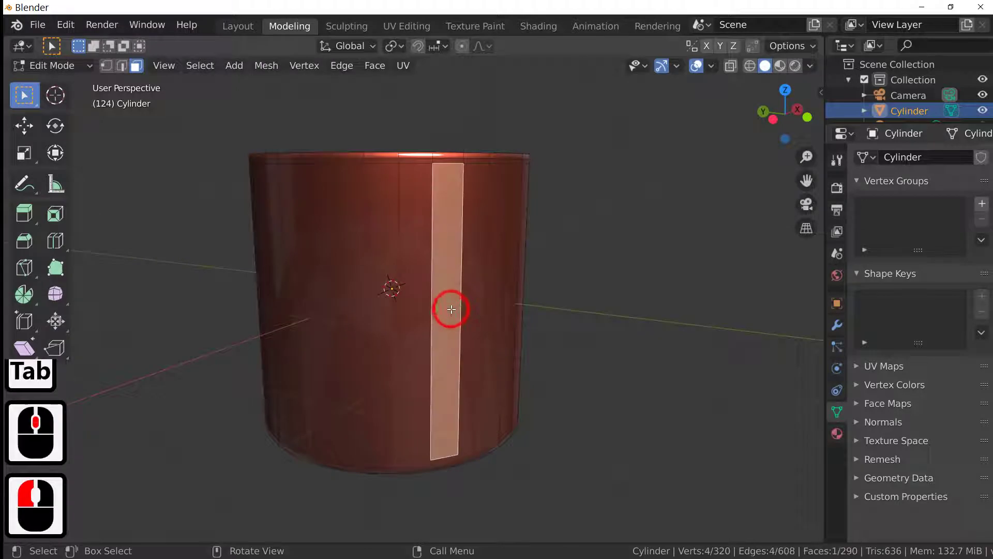
key(ctrl+r)
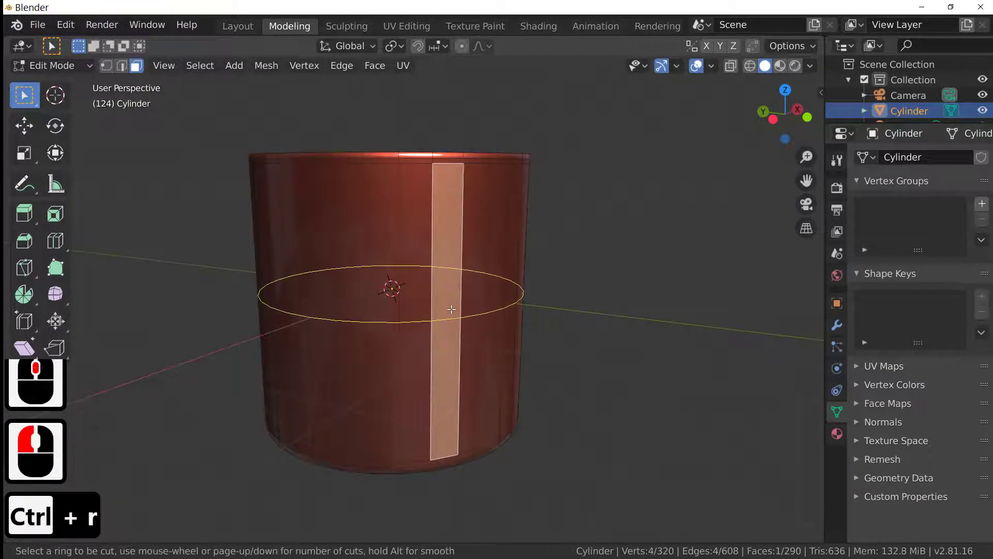
key(F2)
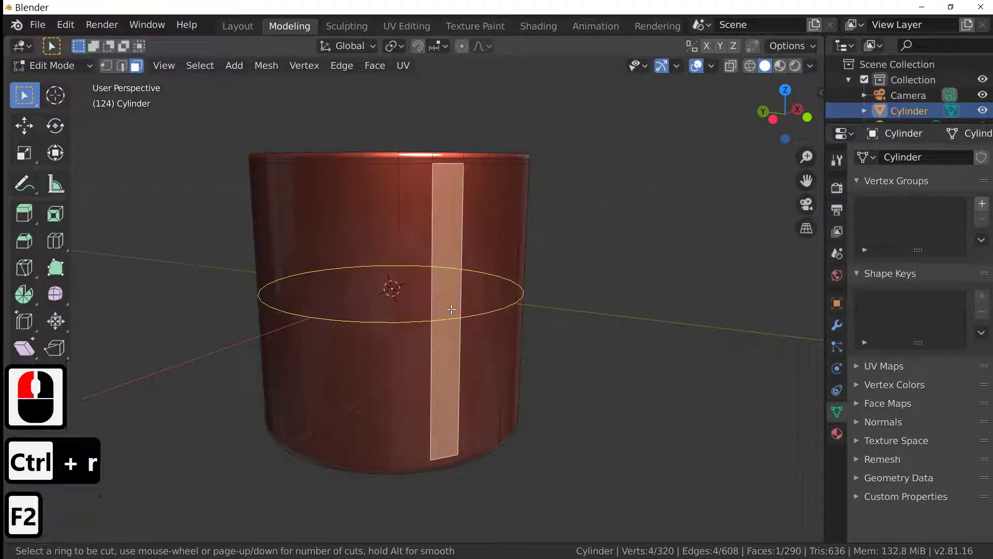
click(452, 309)
click(455, 309)
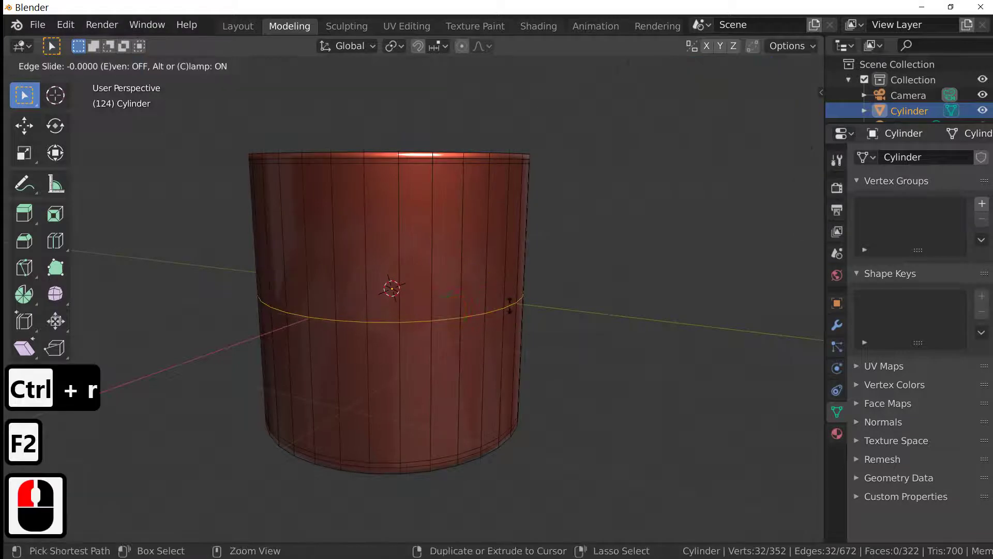
key(ctrl+z)
key(ctrl+z)
click(681, 332)
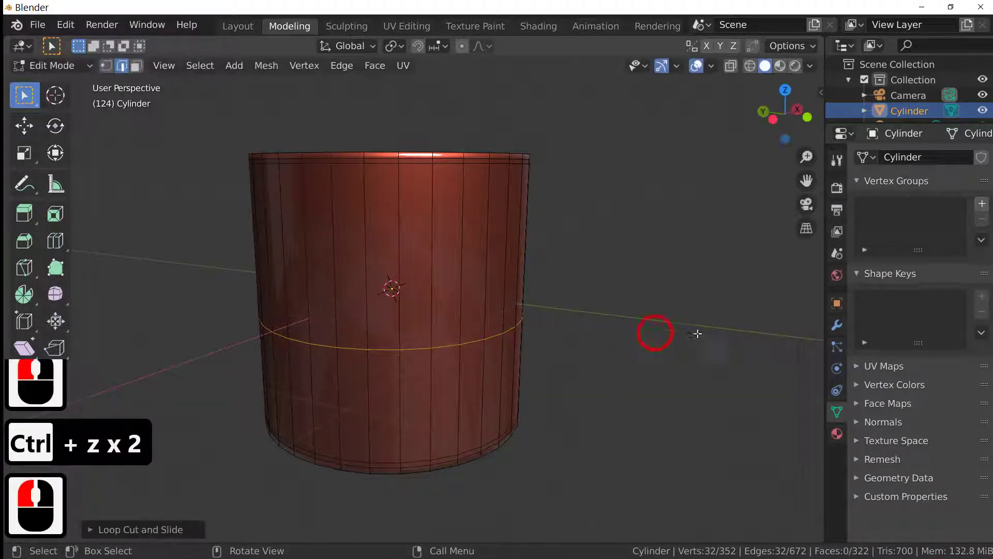
key(ctrl+z)
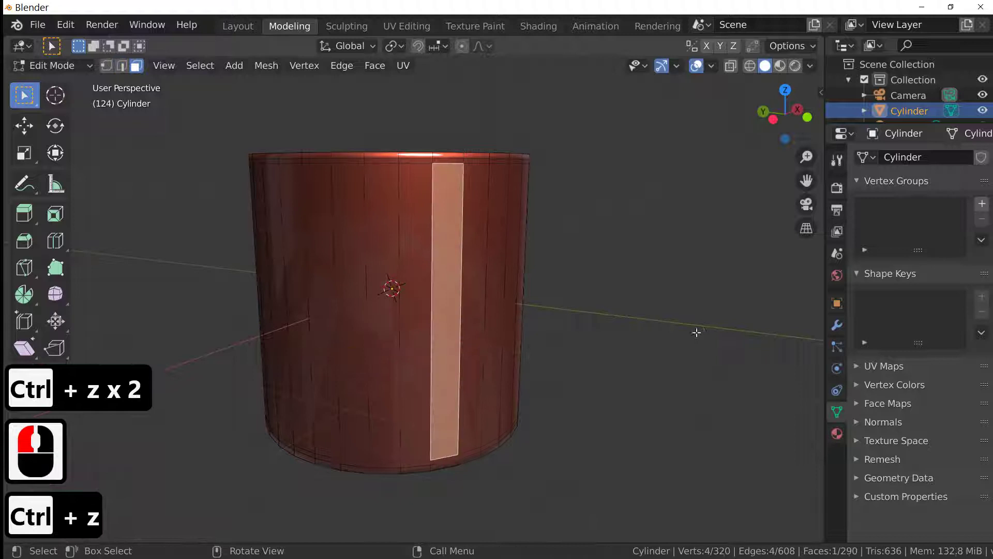
Step: Select front face strips and attempt a two-loop cut, then undo it
key(shift+r)
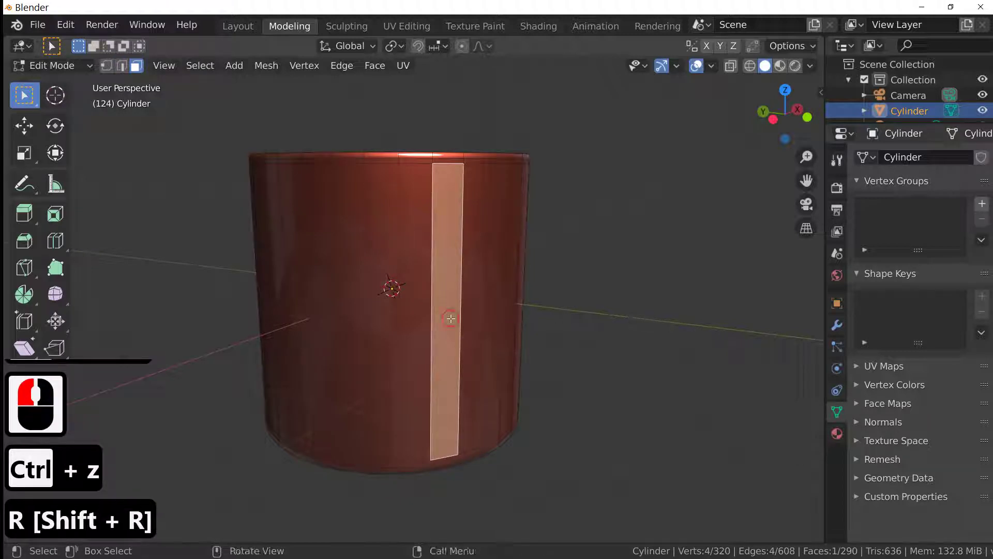
click(448, 317)
key(shift+r)
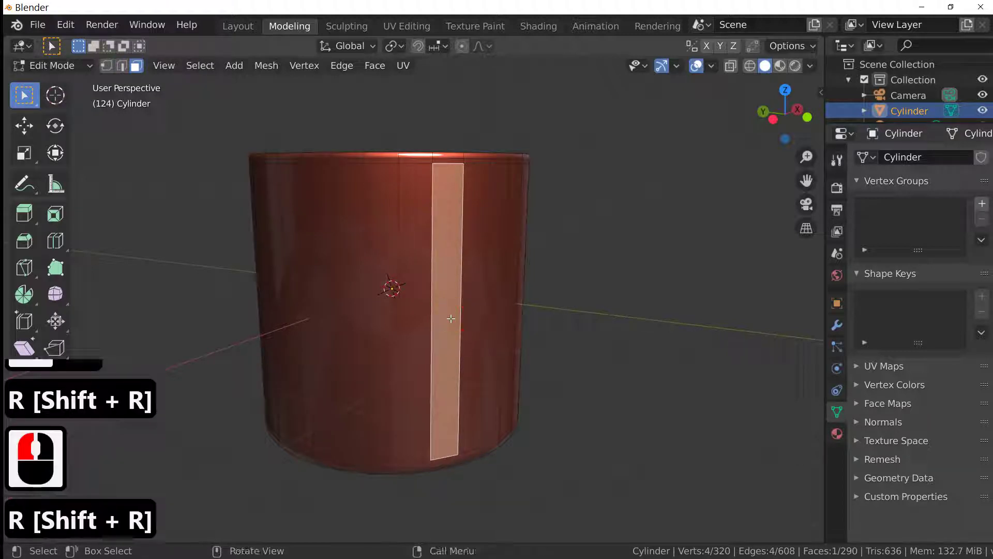
double_click(470, 321)
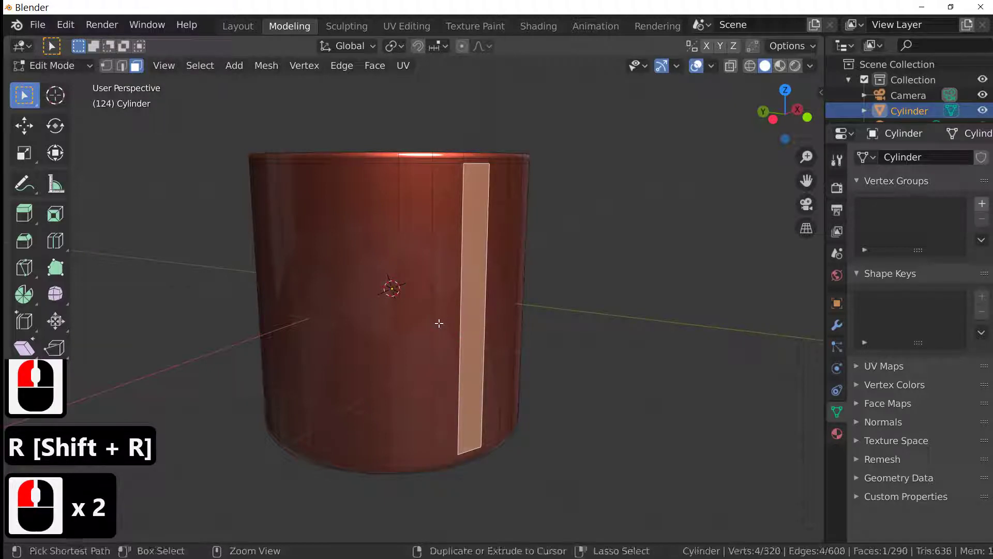
key(ctrl+r)
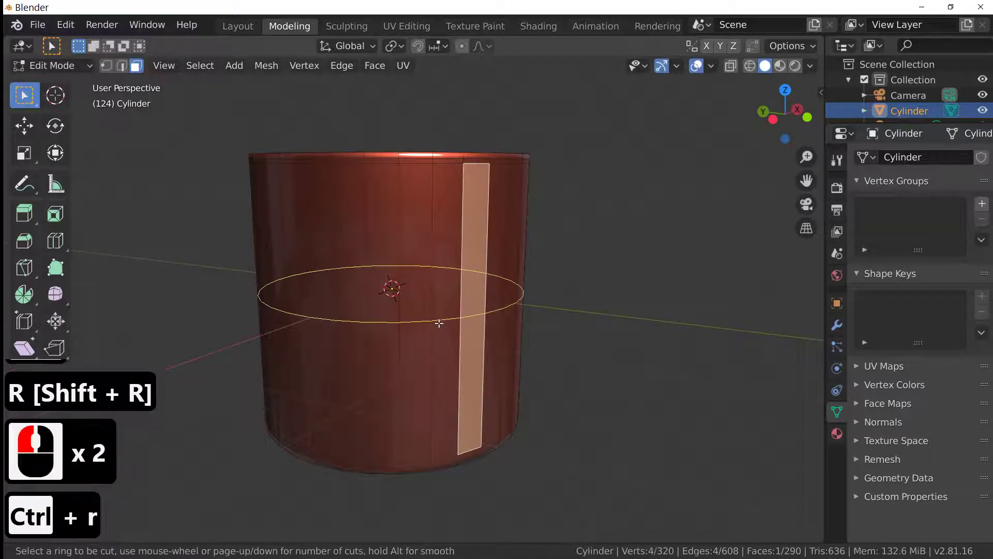
scroll(439, 324, up, 1)
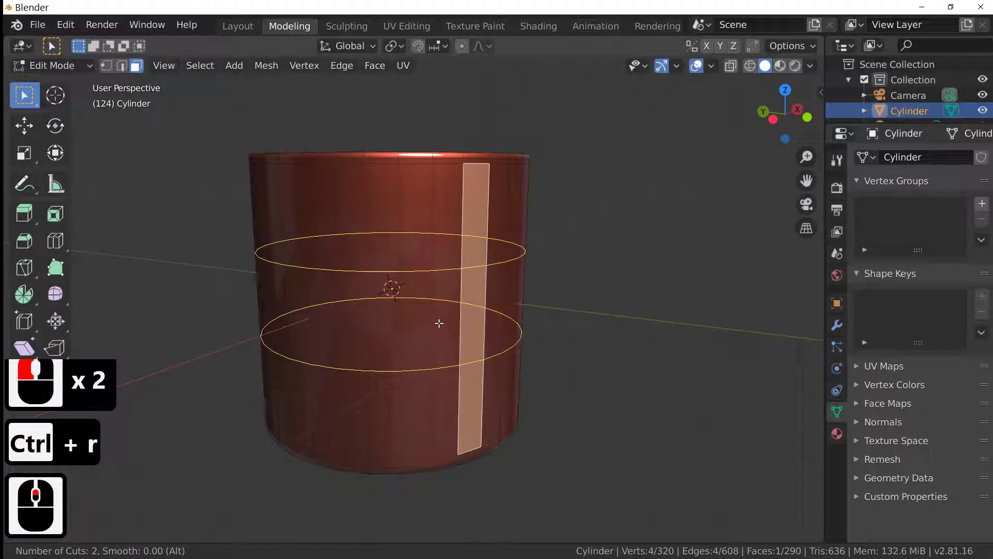
click(439, 323)
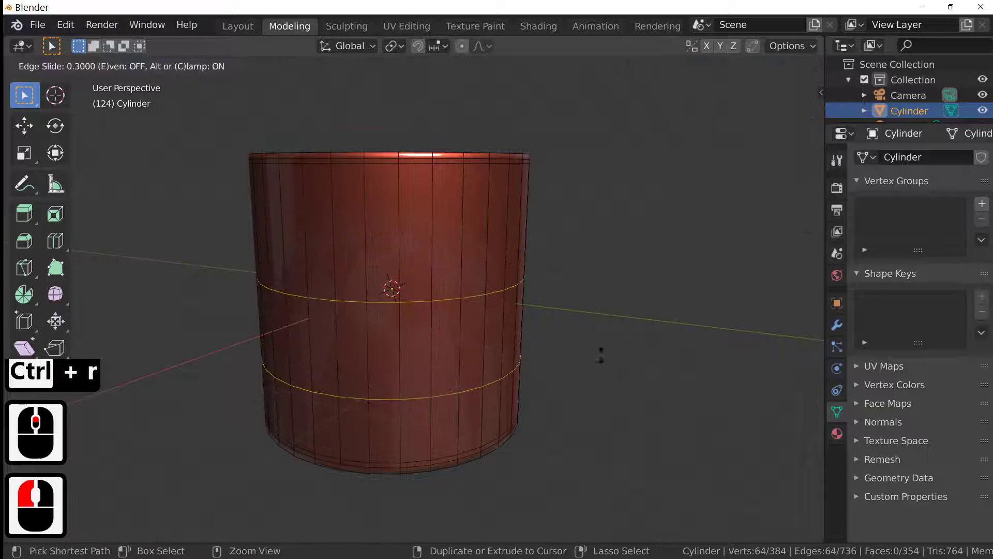
key(ctrl+z)
click(601, 355)
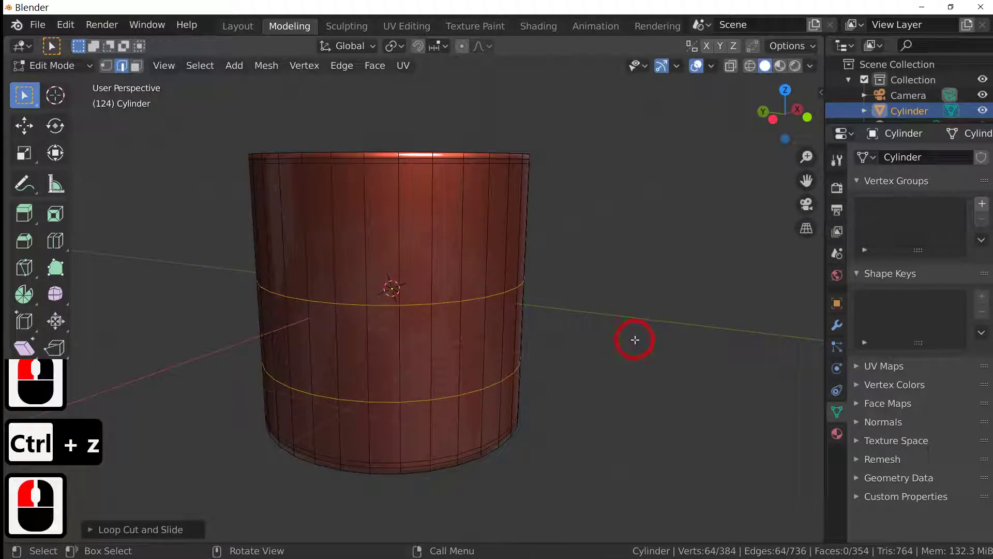
key(ctrl+z)
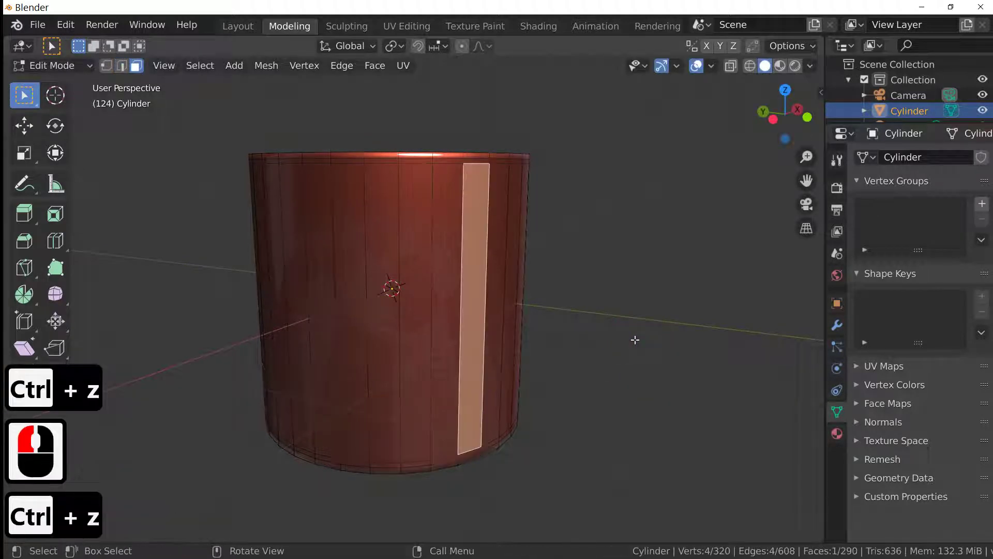
Step: Add a 2-cut loop around the cylinder's middle, kept centred without sliding
click(414, 318)
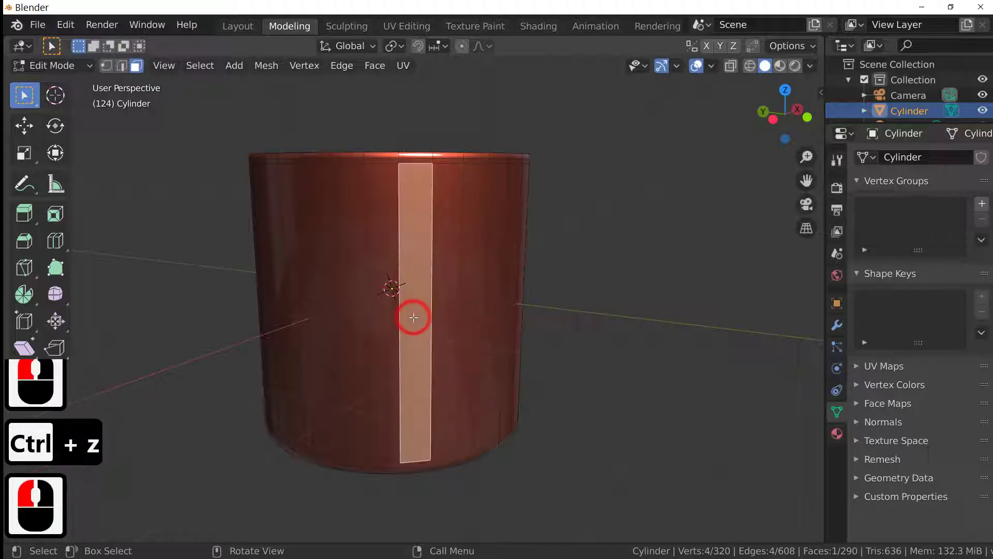
key(ctrl+r)
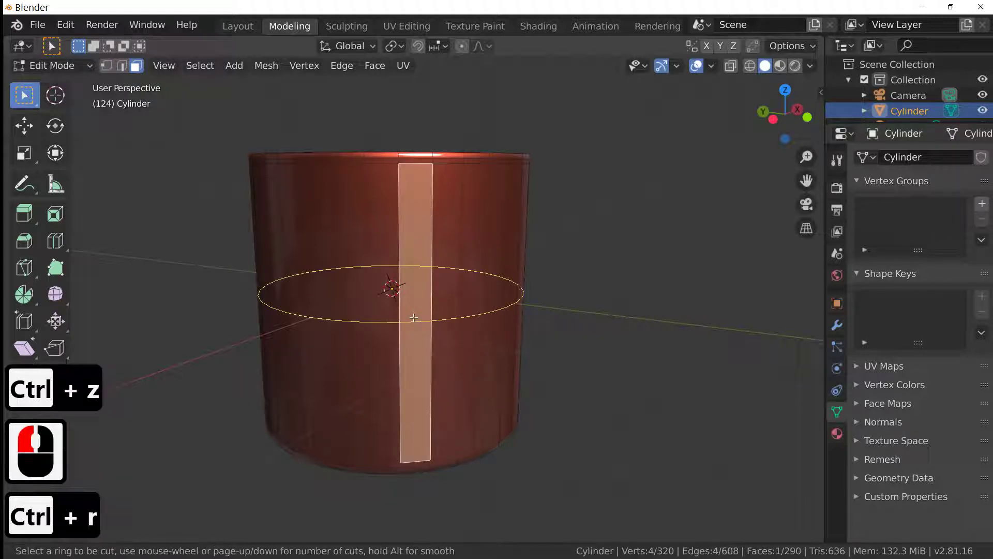
key(2)
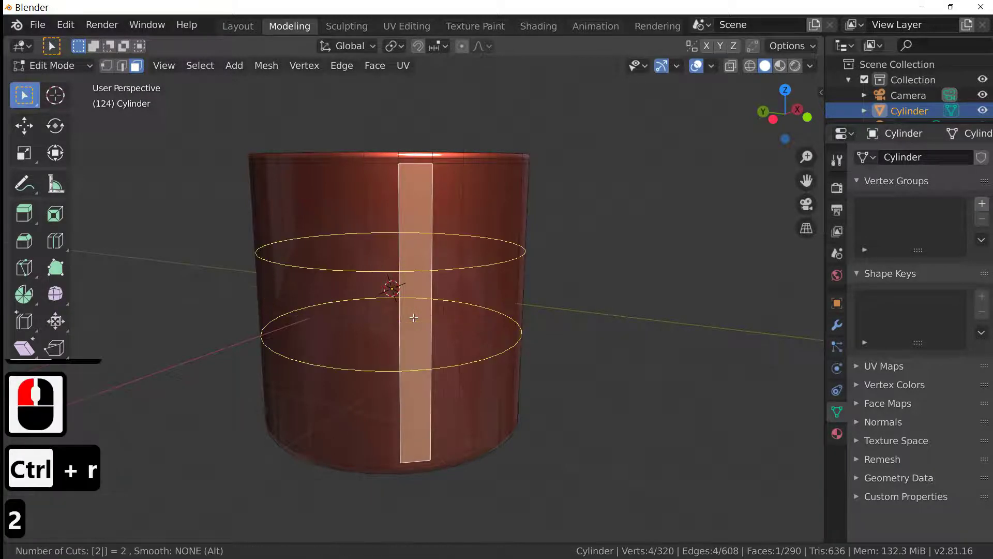
click(414, 317)
right_click(552, 321)
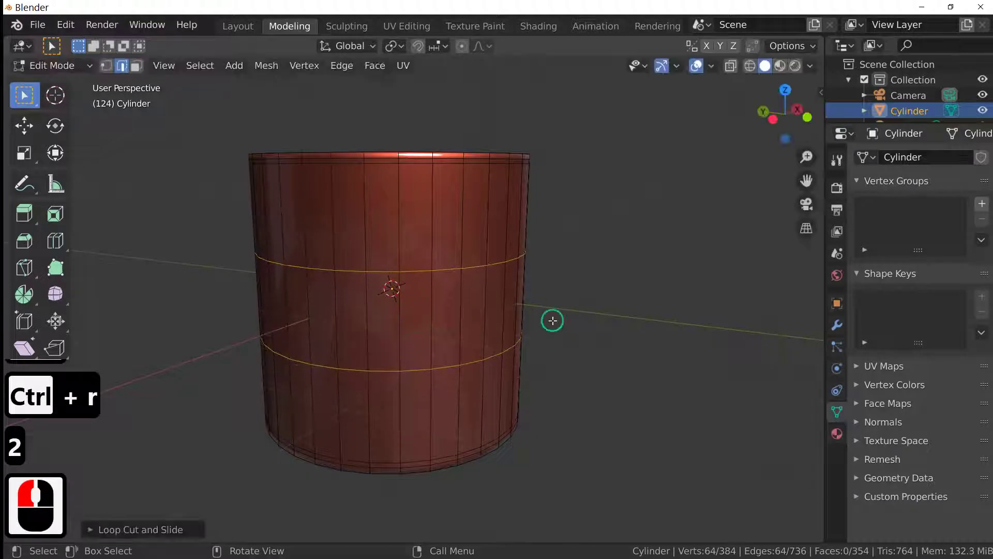
Step: Orbit to a level view of the cylinder's front and re-enter Edit Mode
middle_drag(673, 318, 714, 288)
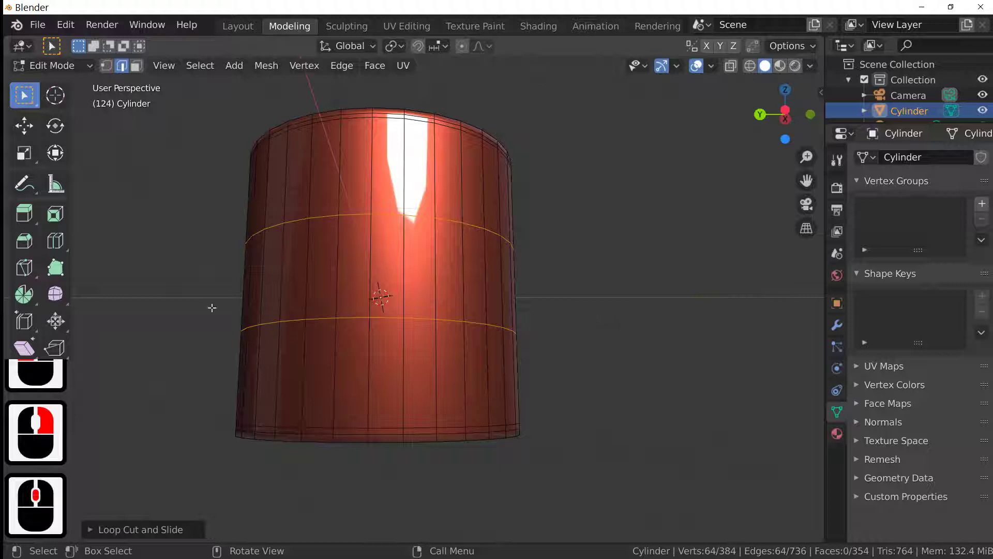
middle_drag(473, 405, 572, 402)
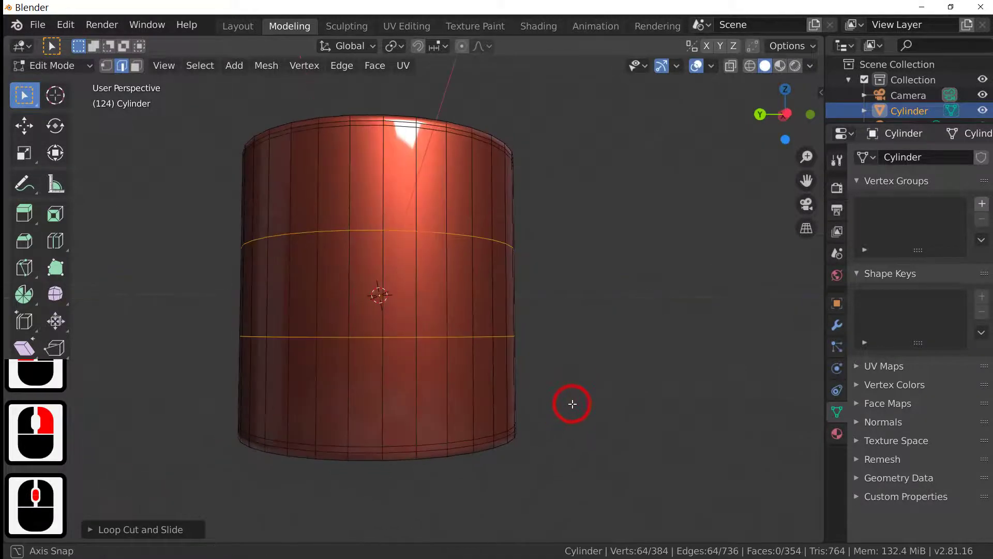
scroll(473, 405, up, 2)
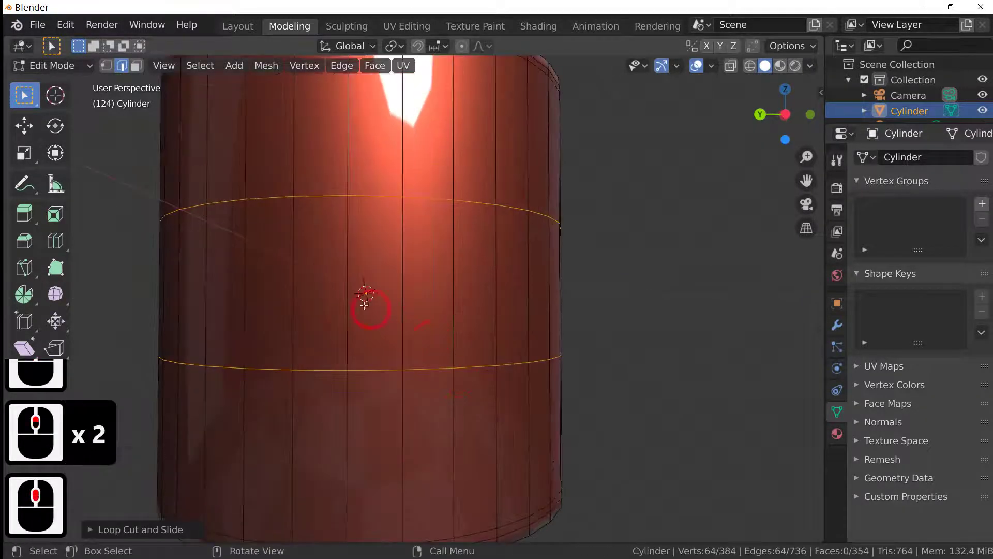
key(Tab)
key(Tab)
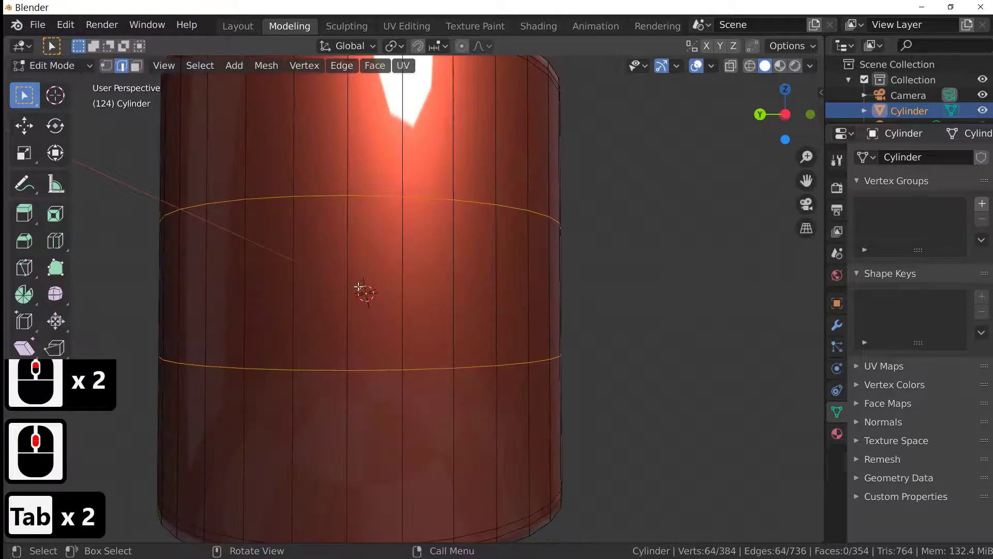
scroll(373, 311, down, 3)
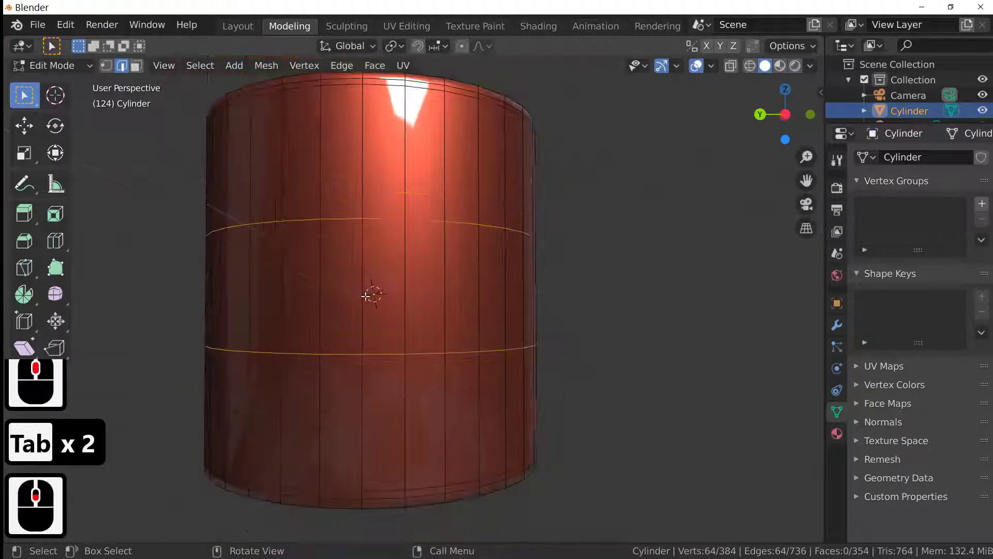
middle_drag(377, 359, 379, 337)
Step: Delete three adjacent front faces between the new loops to open a hole
click(136, 65)
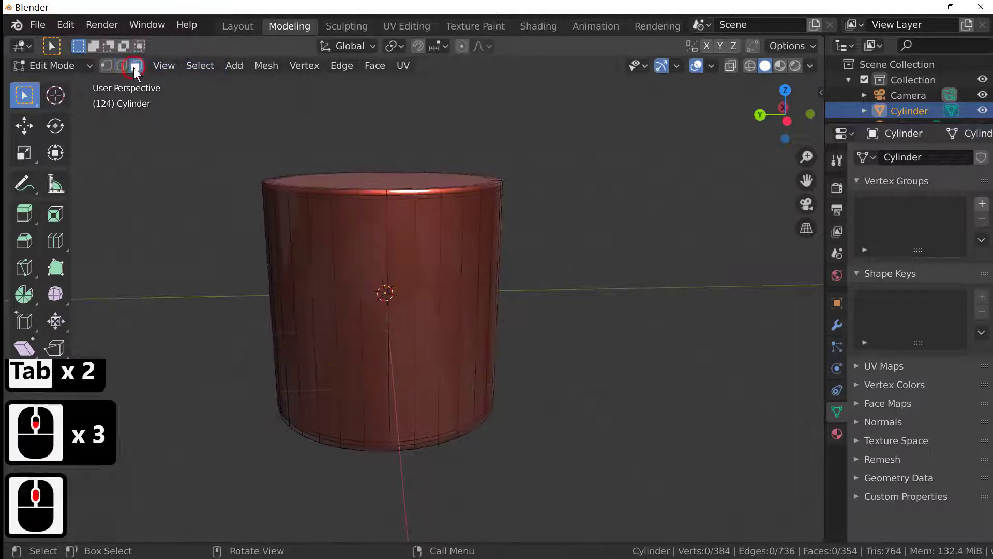
click(348, 335)
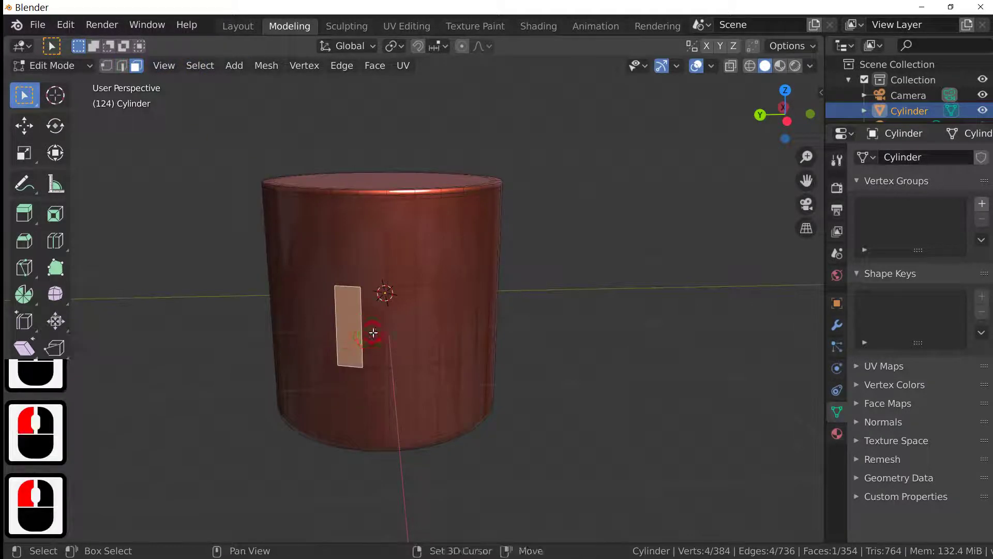
shift+click(374, 333)
shift+click(398, 333)
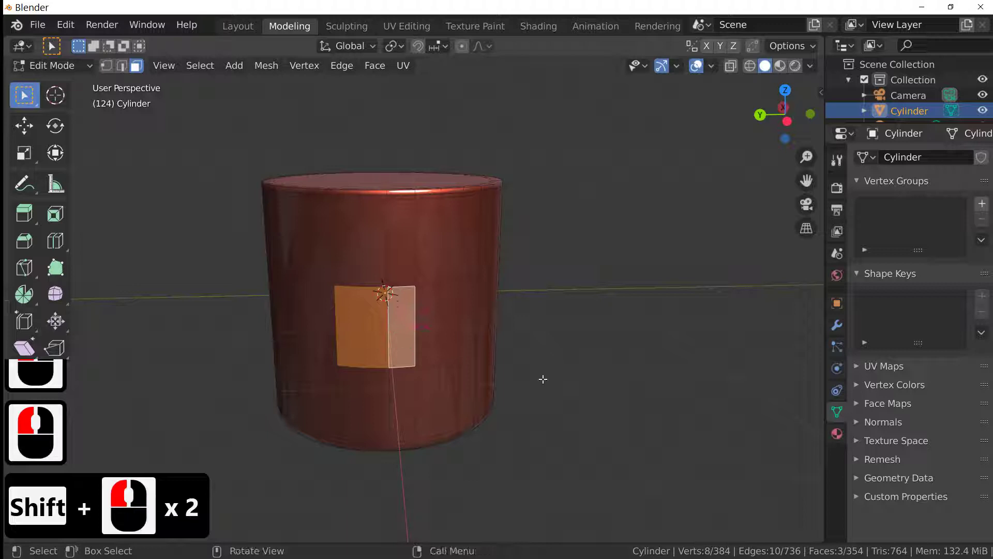
key(x)
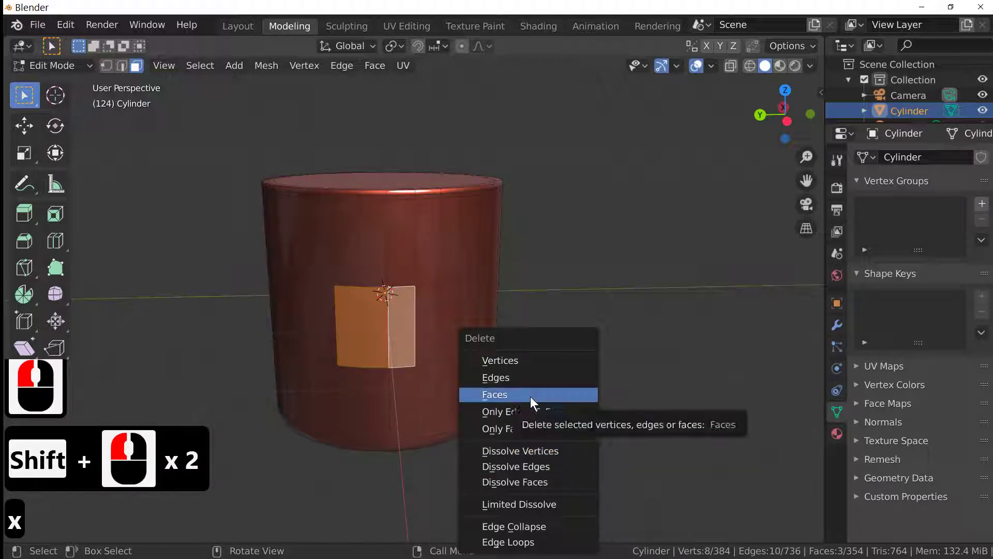
click(530, 397)
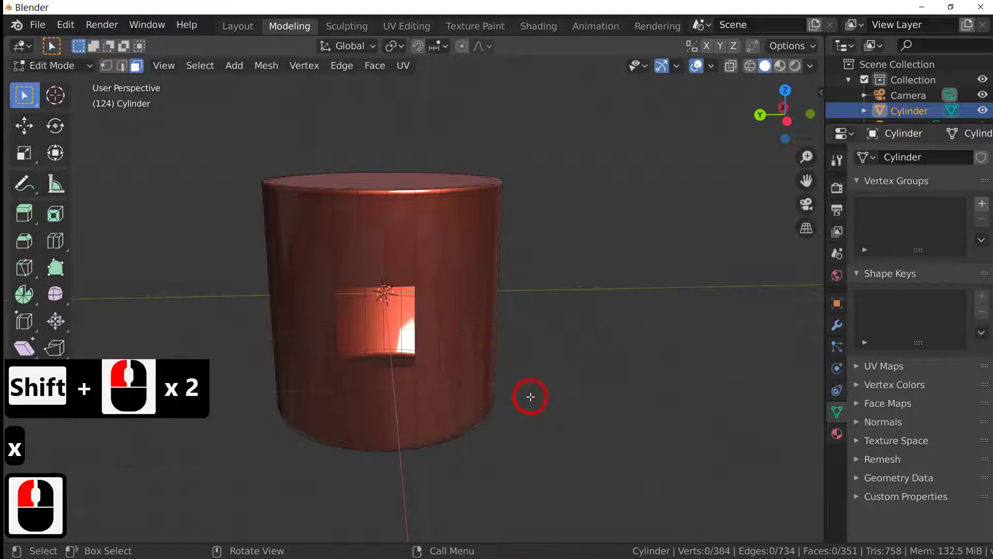
middle_drag(528, 395, 590, 362)
Step: Add a Subdivision Surface modifier to the cylinder with viewport level 2
key(Tab)
click(838, 325)
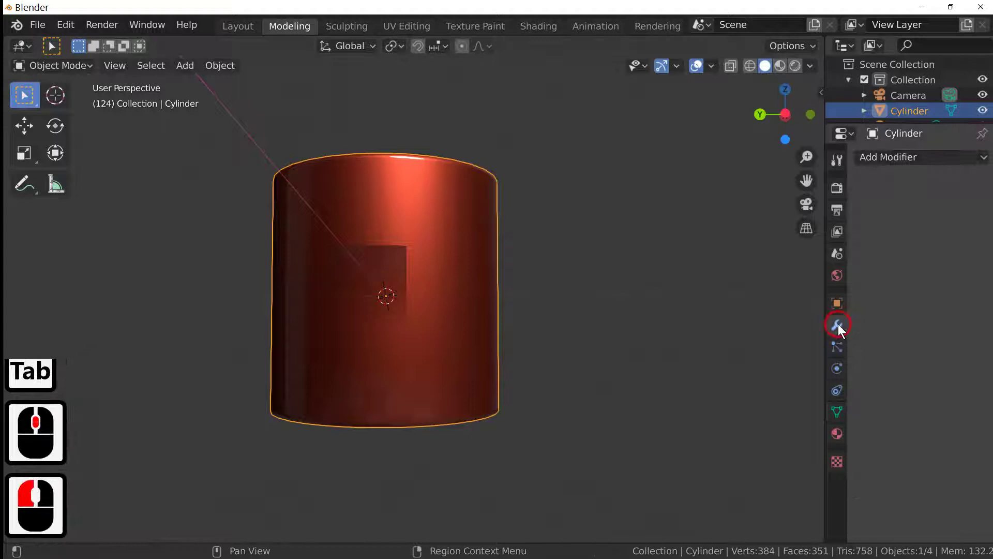
click(880, 156)
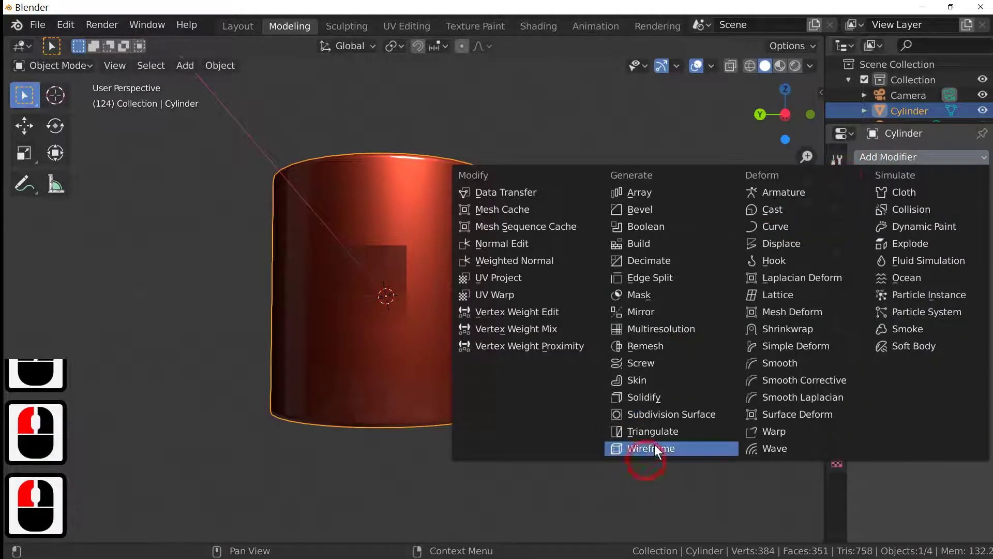
click(672, 414)
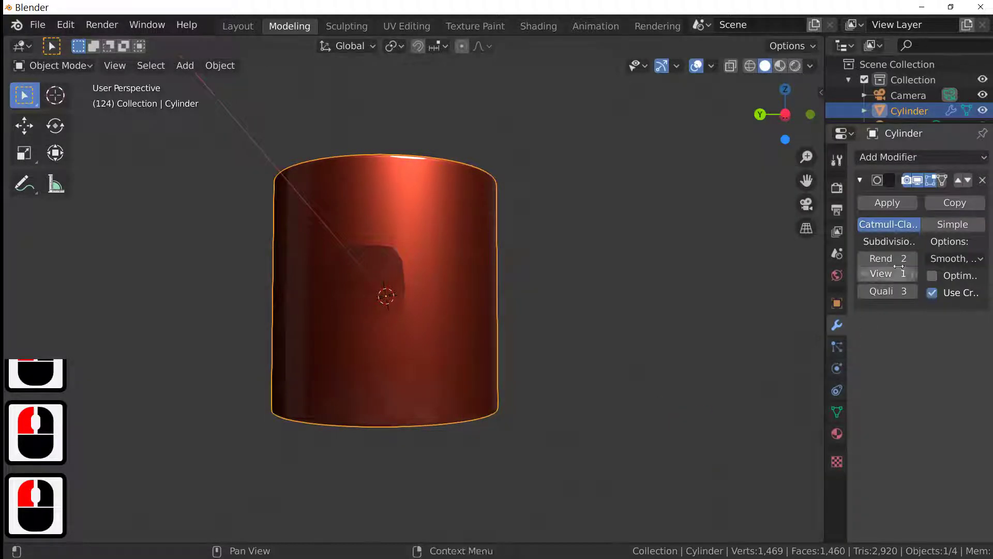
click(913, 277)
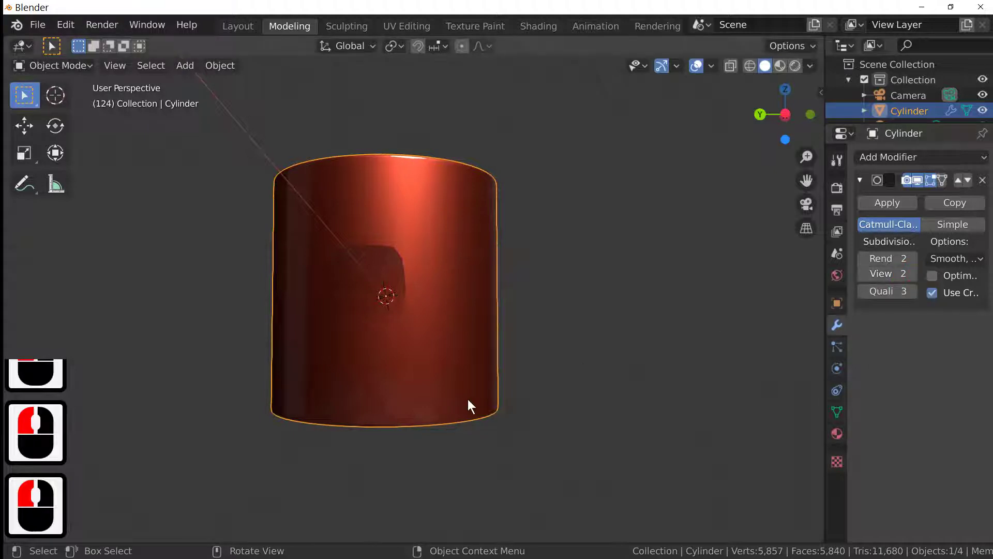
Step: Apply the Subdivision Surface modifier so the smoothed hole becomes real mesh geometry
middle_drag(611, 376, 558, 406)
key(Caps_Lock)
key(Tab)
key(Tab)
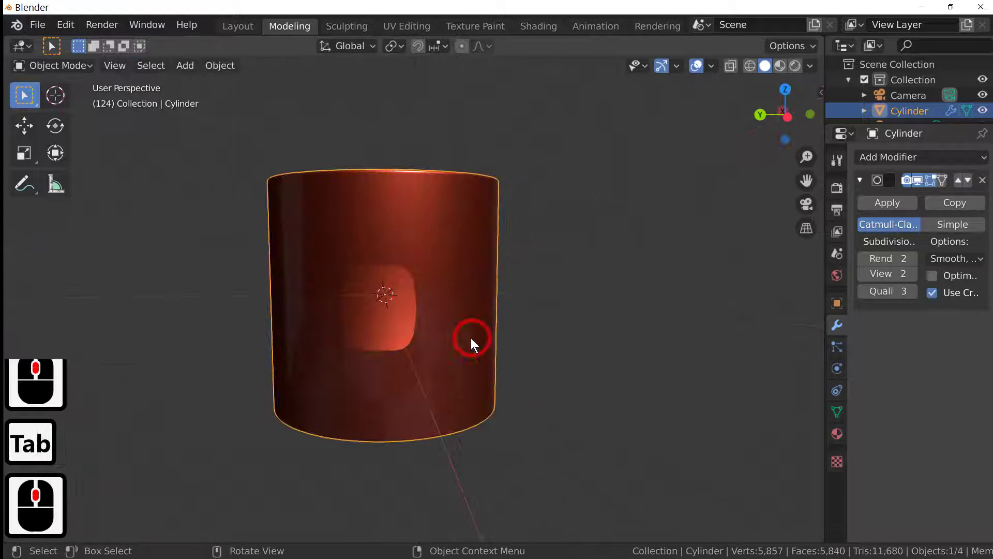
click(889, 204)
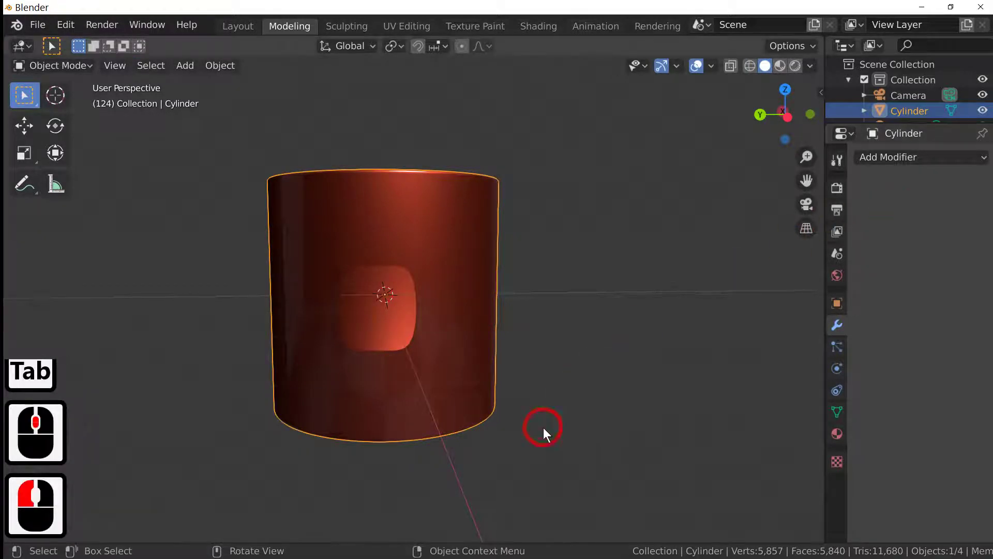
Step: In Edit Mode with edge select, select the whole edge loop around the hole's border
key(Tab)
middle_drag(552, 413, 485, 422)
scroll(455, 421, up, 4)
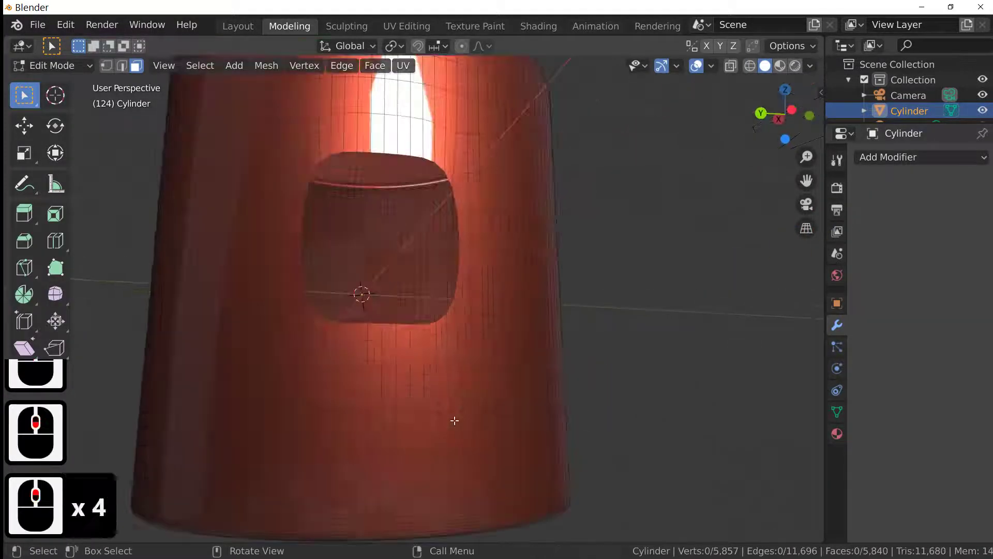
click(413, 324)
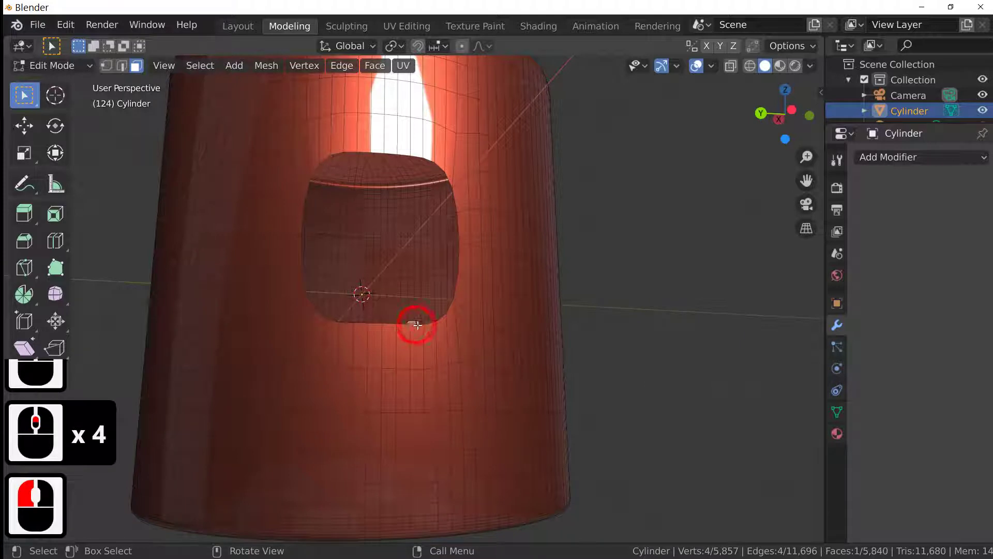
click(416, 324)
click(147, 97)
click(121, 65)
click(433, 356)
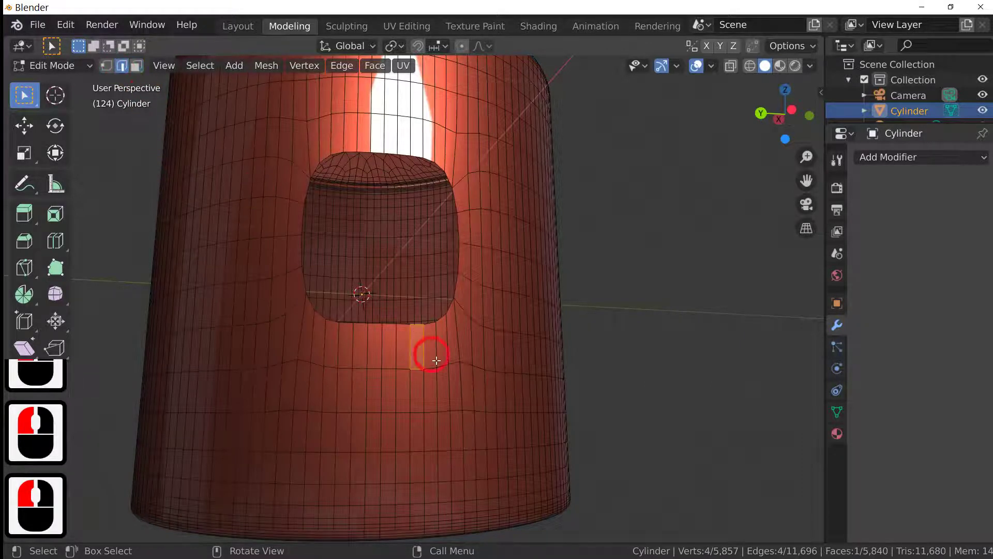
click(426, 323)
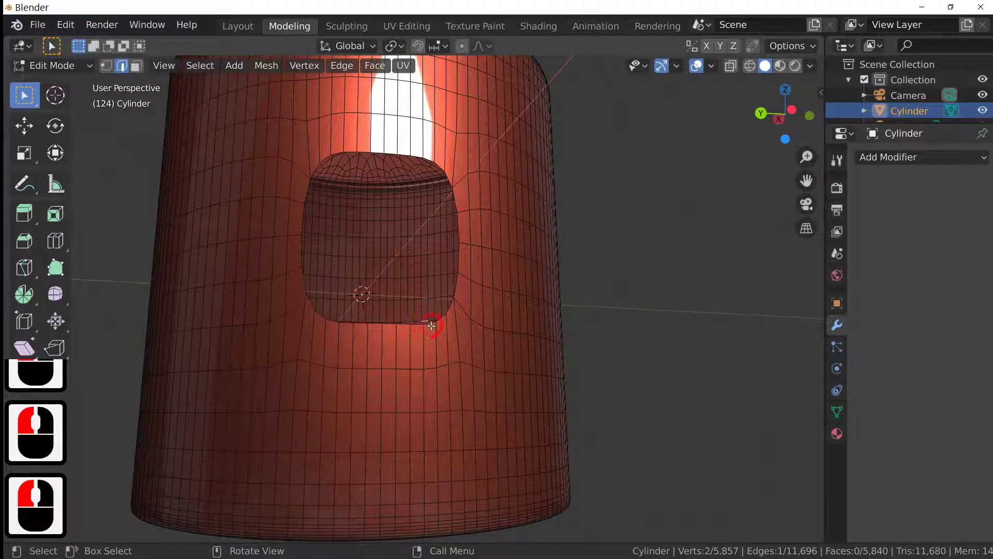
click(431, 325)
key(alt)
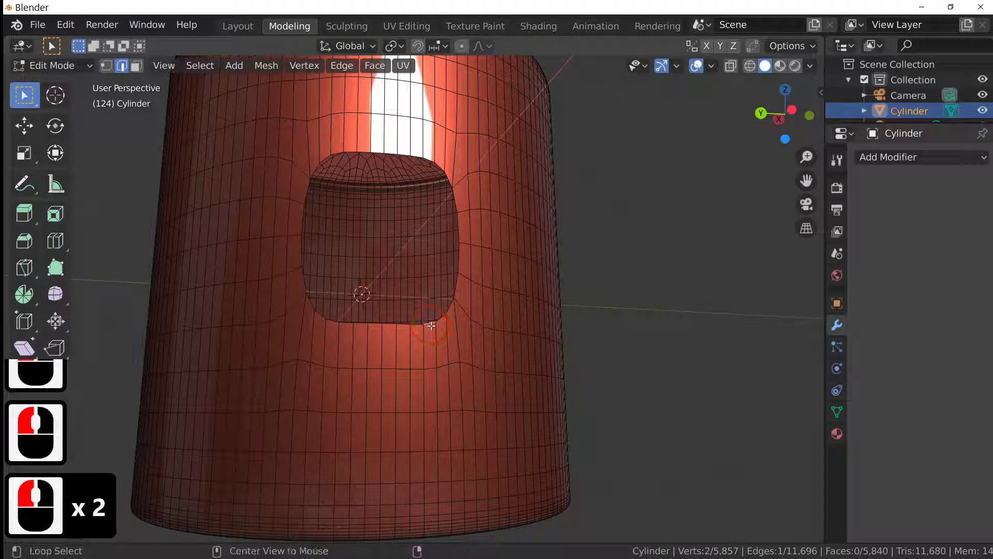
alt+click(431, 324)
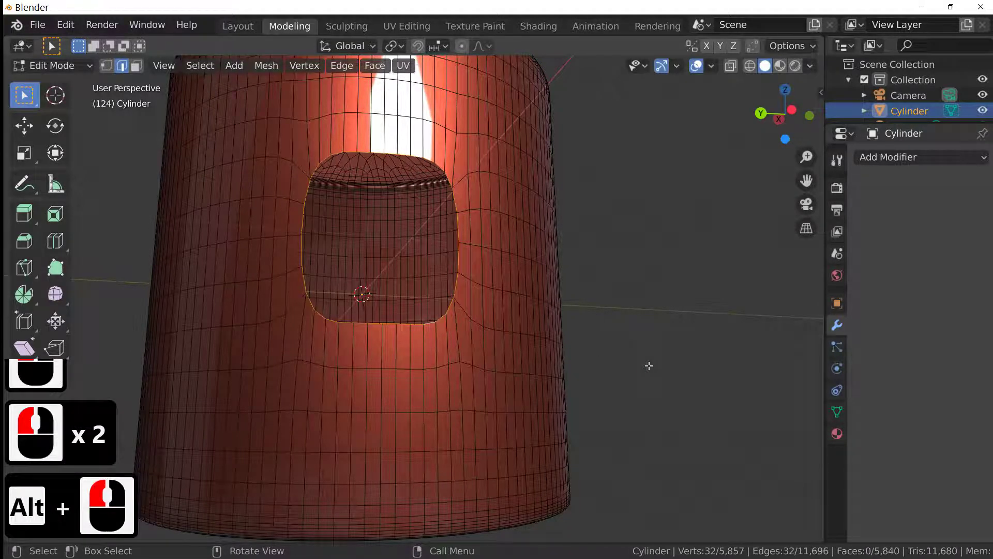
Step: Scale the hole's border loop down into a smaller rounded-square opening
key(s)
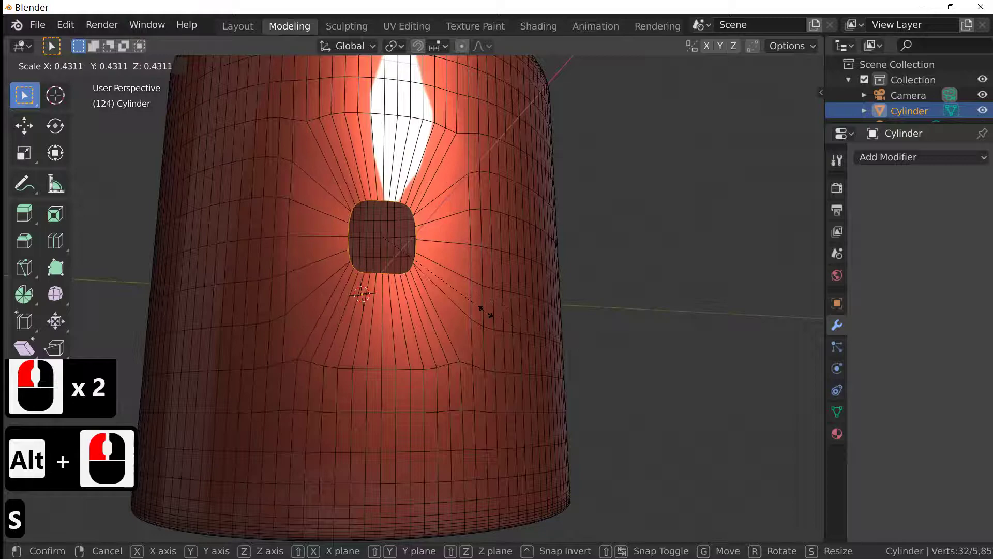
click(486, 311)
middle_drag(488, 312, 569, 418)
key(s)
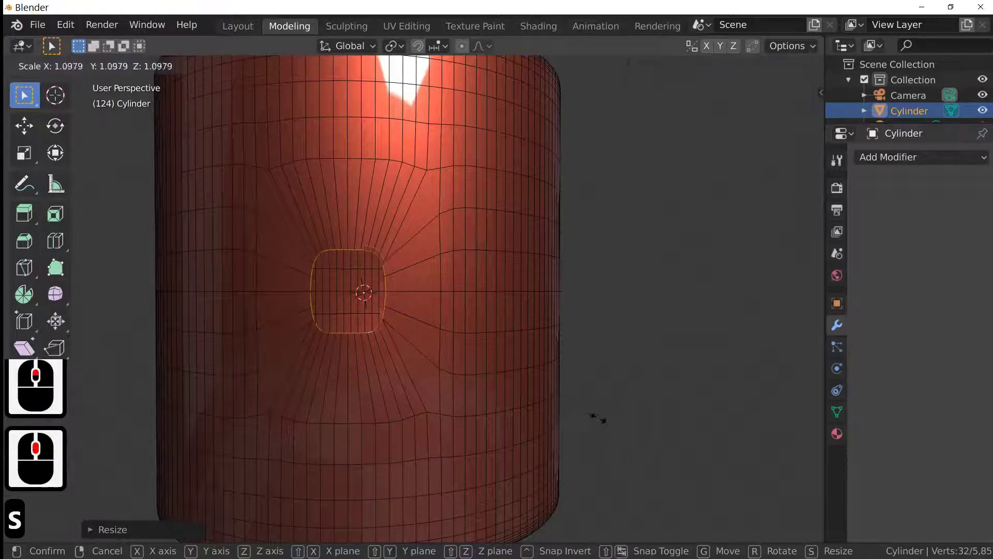
click(606, 370)
click(305, 65)
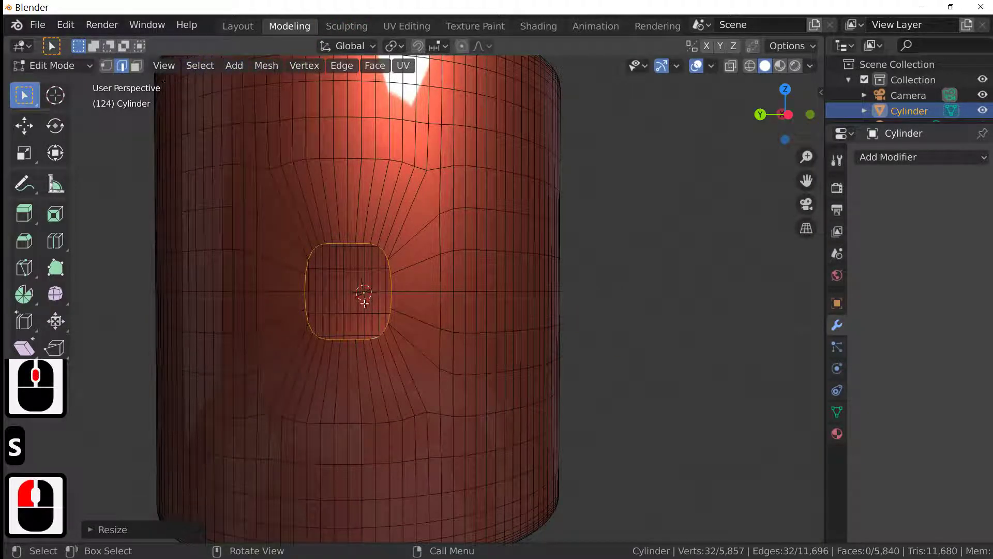
Step: Round the hole's border loop into a true circle with LoopTools Circle and inspect it
right_click(390, 314)
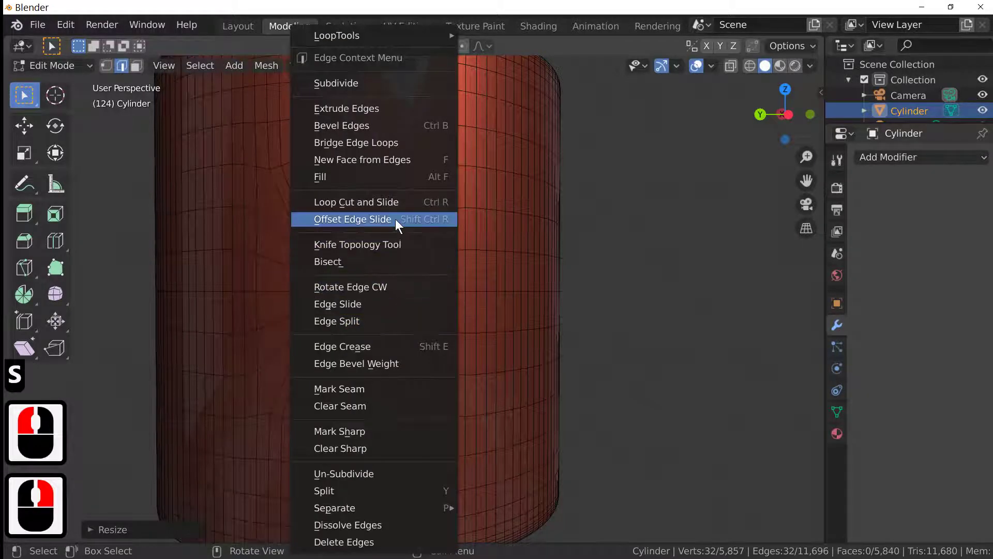
mouse_move(355, 34)
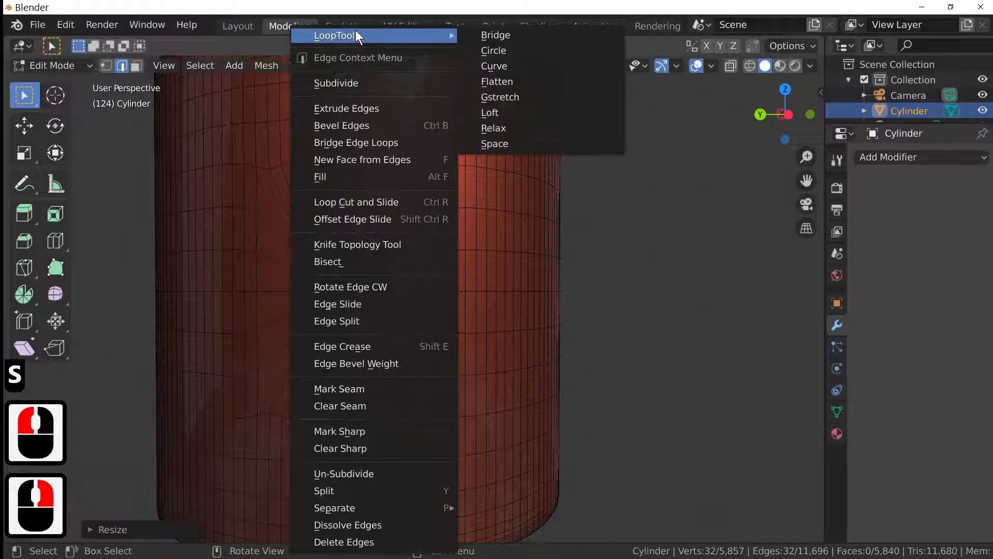
click(520, 51)
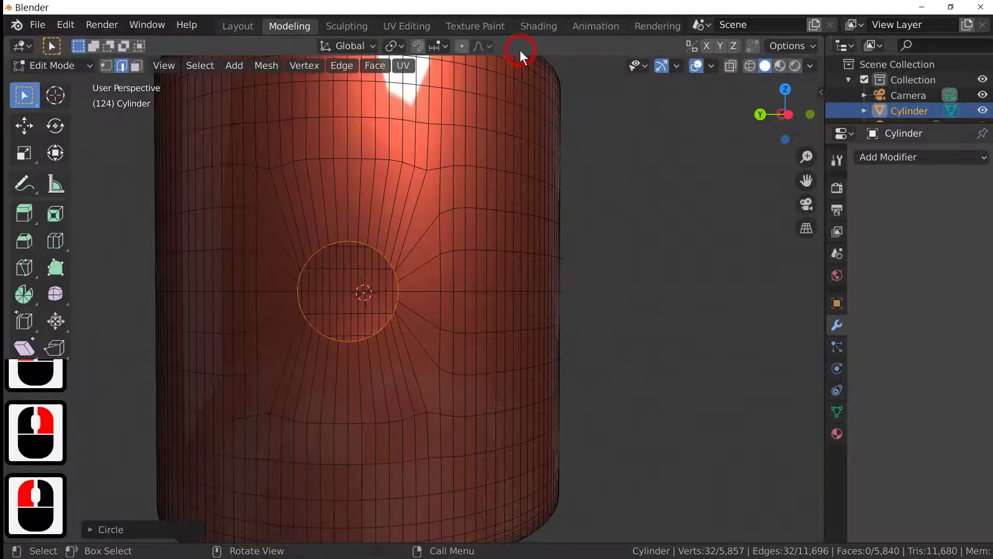
middle_drag(496, 322, 501, 295)
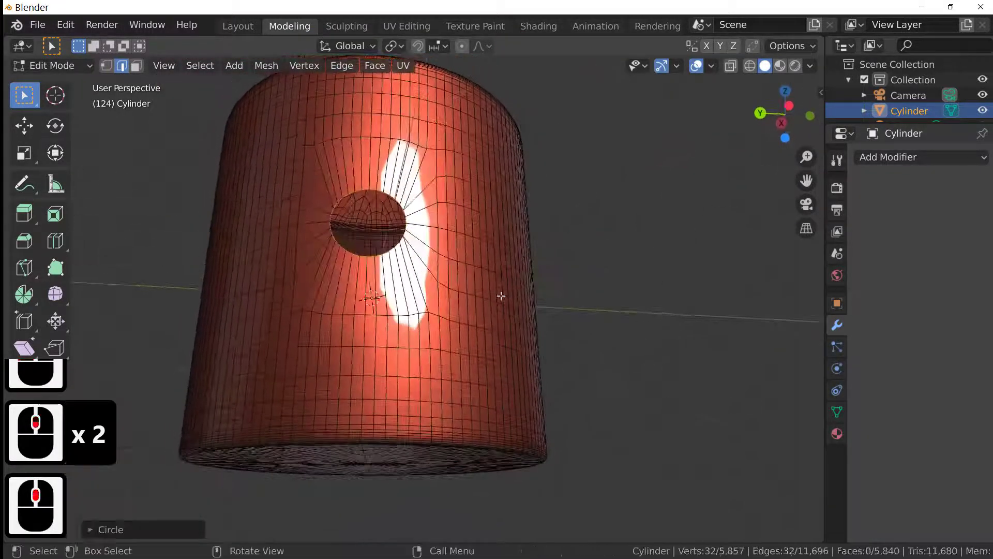
key(Tab)
middle_drag(492, 355, 463, 331)
key(Tab)
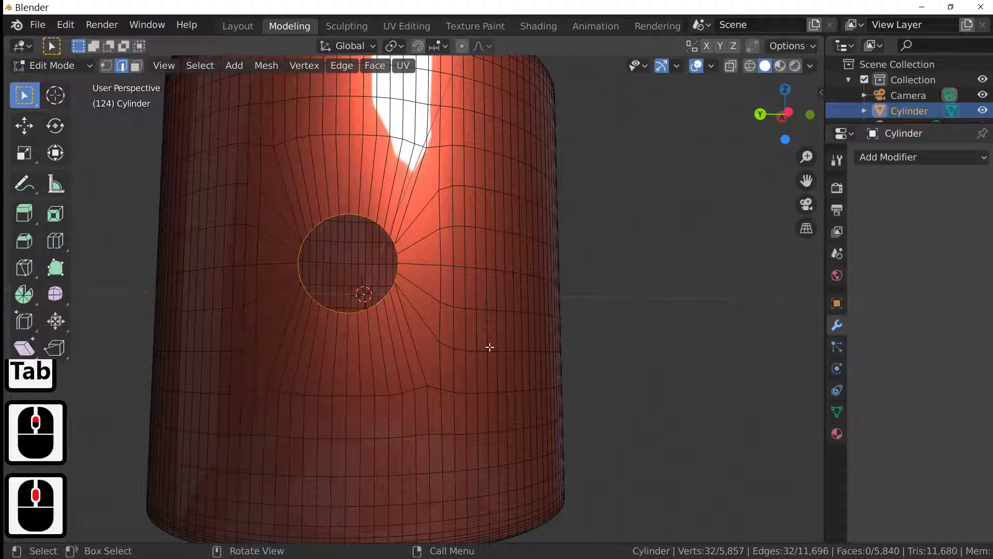
Step: Enlarge the circular hole loop slightly and check it in Object Mode
key(s)
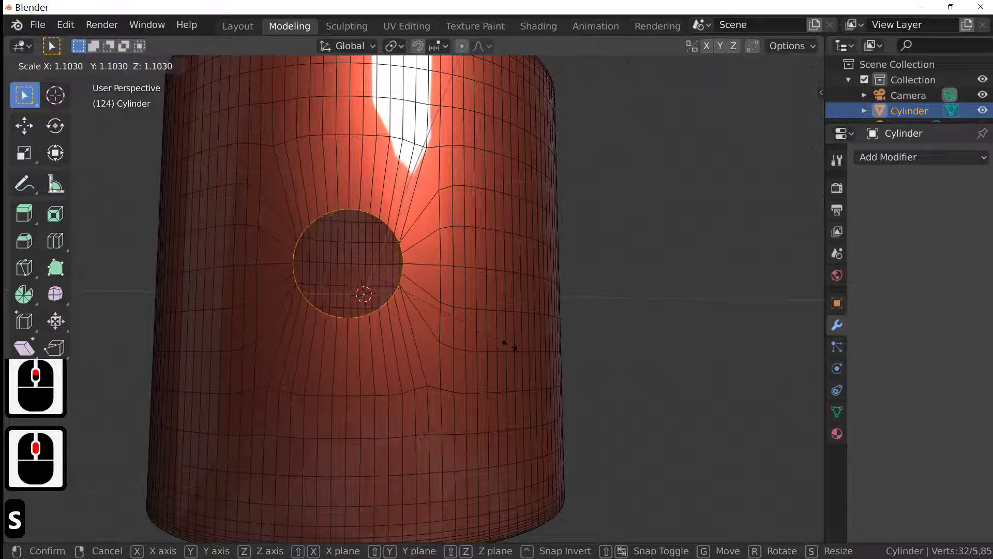
click(542, 346)
key(Tab)
mouse_move(541, 347)
middle_down()
mouse_move(573, 331)
mouse_move(568, 303)
mouse_move(563, 321)
mouse_move(582, 326)
mouse_move(553, 342)
middle_up()
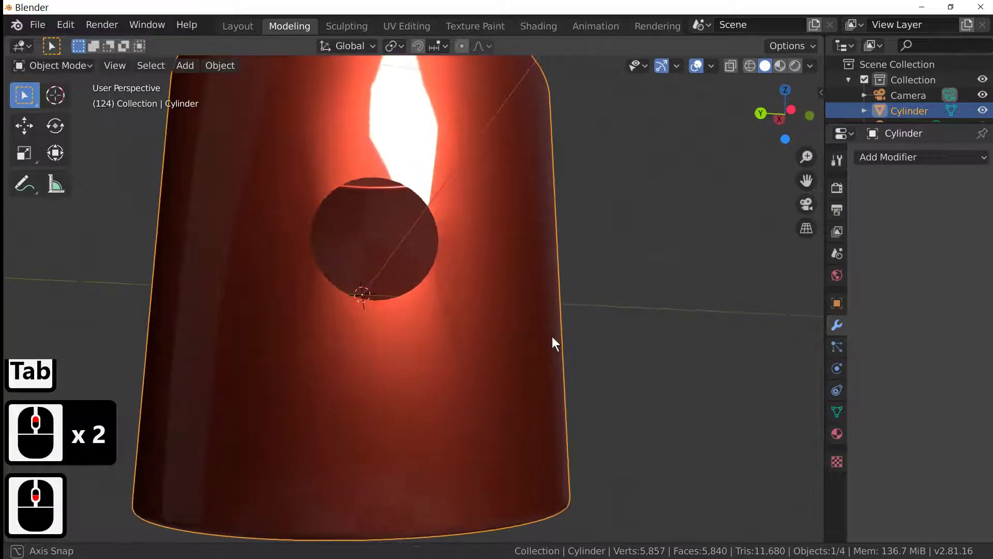
scroll(551, 336, down, 2)
key(Tab)
Step: Try scaling the whole cylinder, then undo so it keeps its original size
key(s)
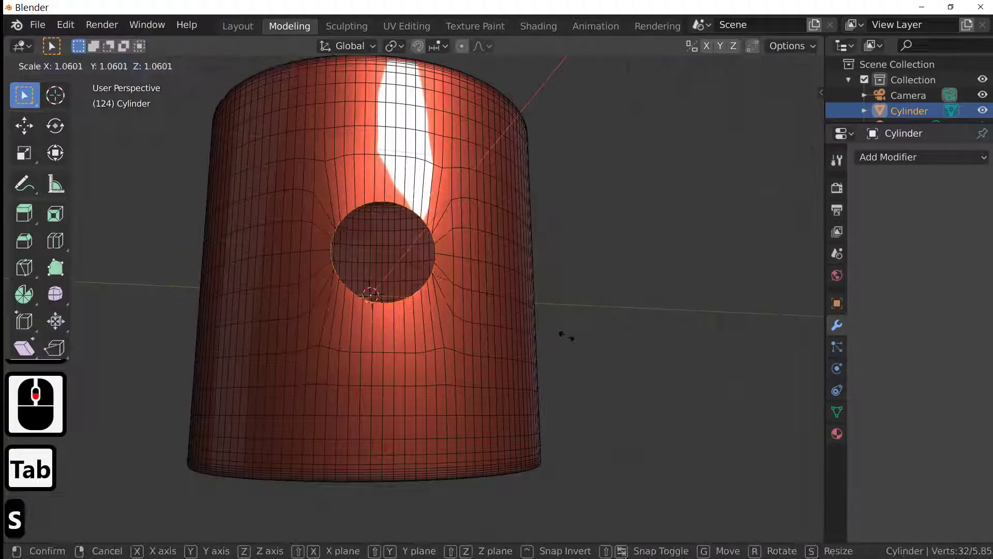
right_click(574, 334)
key(Tab)
middle_drag(574, 334, 594, 321)
key(s)
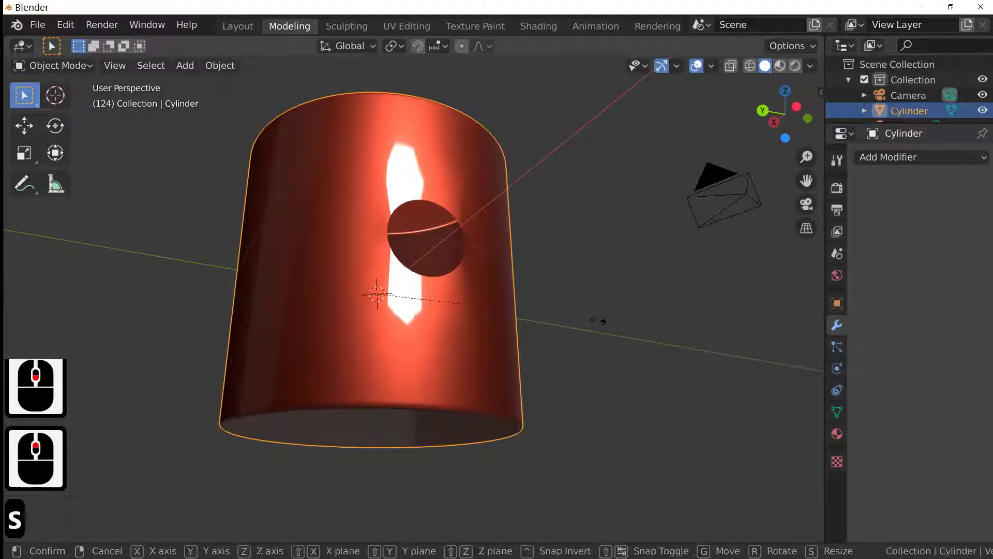
click(589, 314)
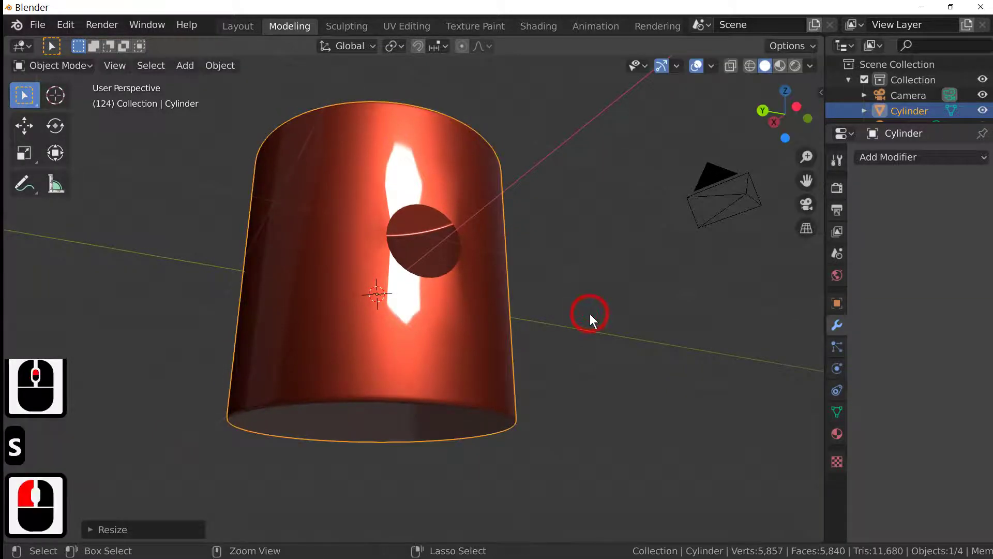
key(ctrl+z)
key(Tab)
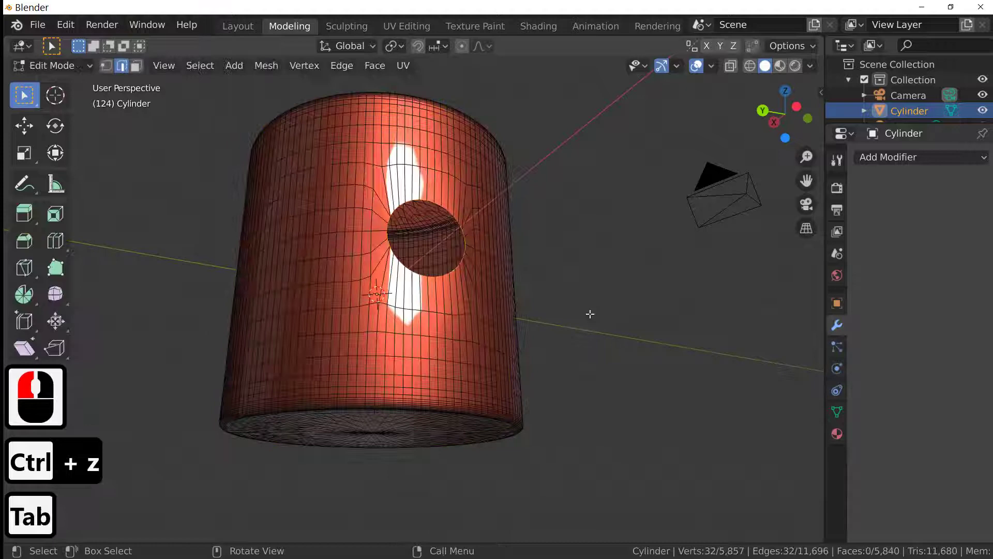
Step: Rescale the hole loop slightly and inspect it before returning to Edit Mode
key(s)
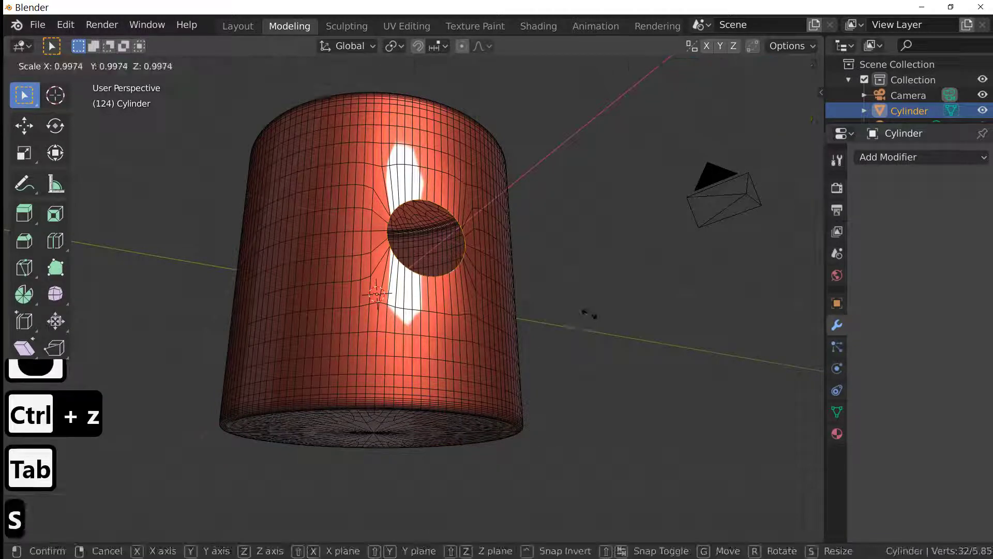
click(583, 306)
key(Tab)
middle_drag(583, 307, 568, 332)
scroll(468, 353, up, 5)
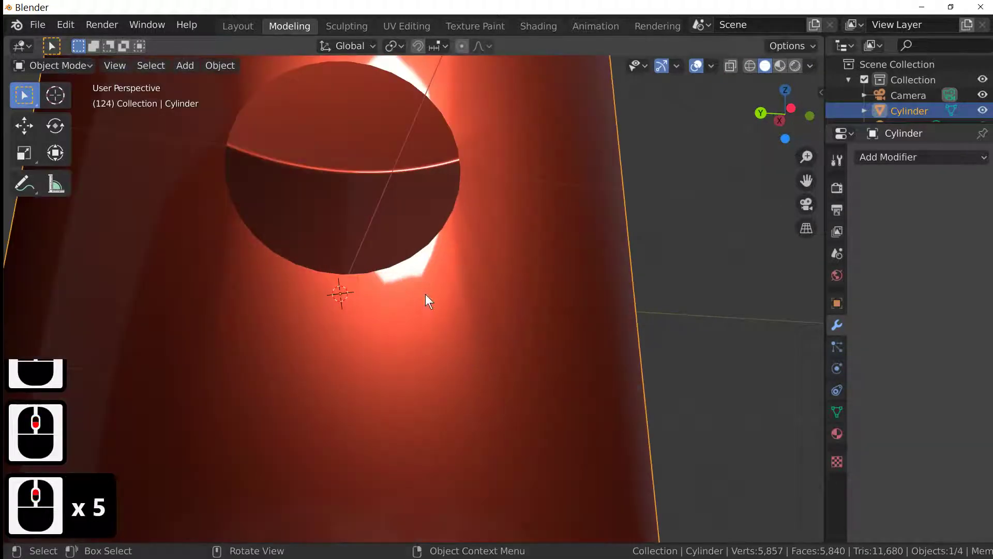
key(Tab)
middle_click(452, 347)
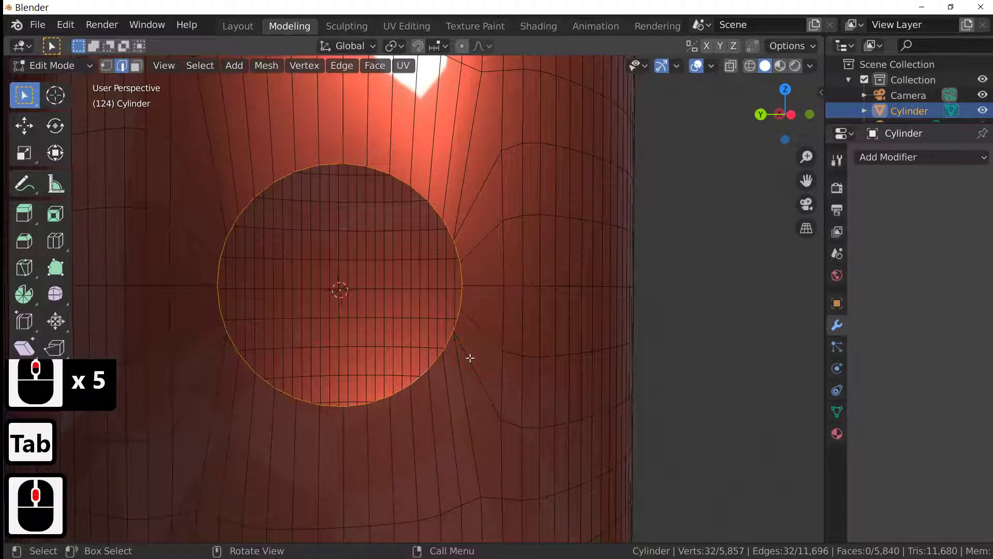
key(e)
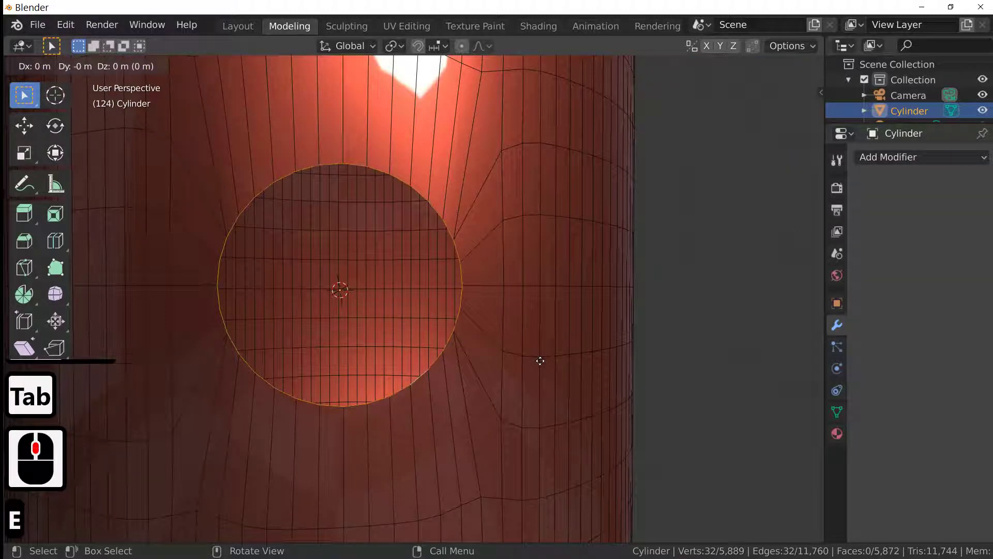
key(s)
click(534, 361)
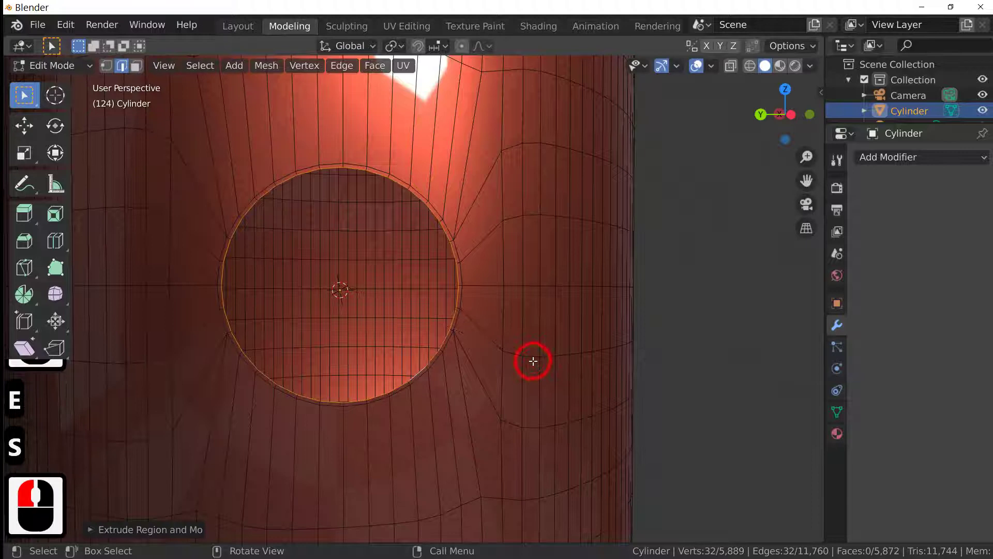
key(e)
key(s)
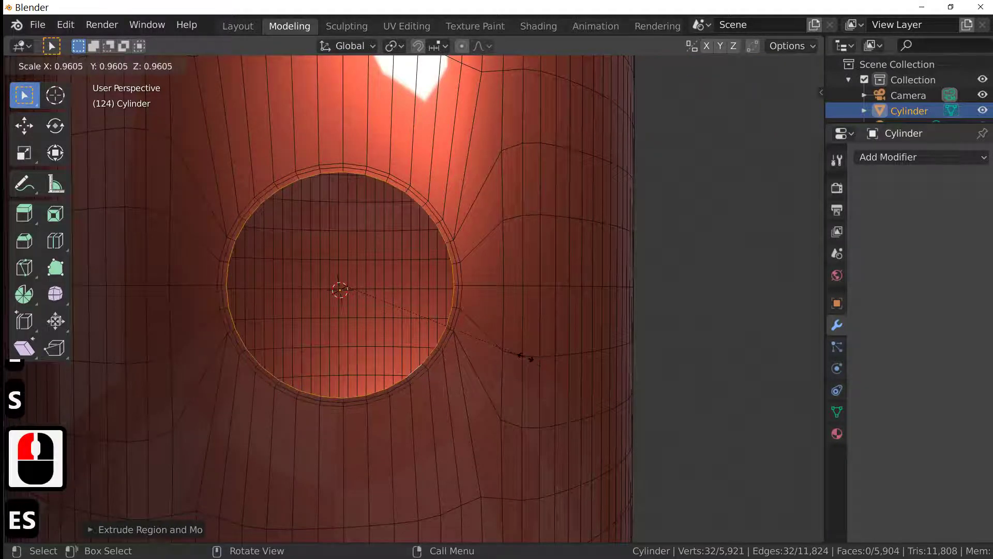
click(583, 371)
key(Tab)
middle_drag(583, 371, 528, 380)
key(Tab)
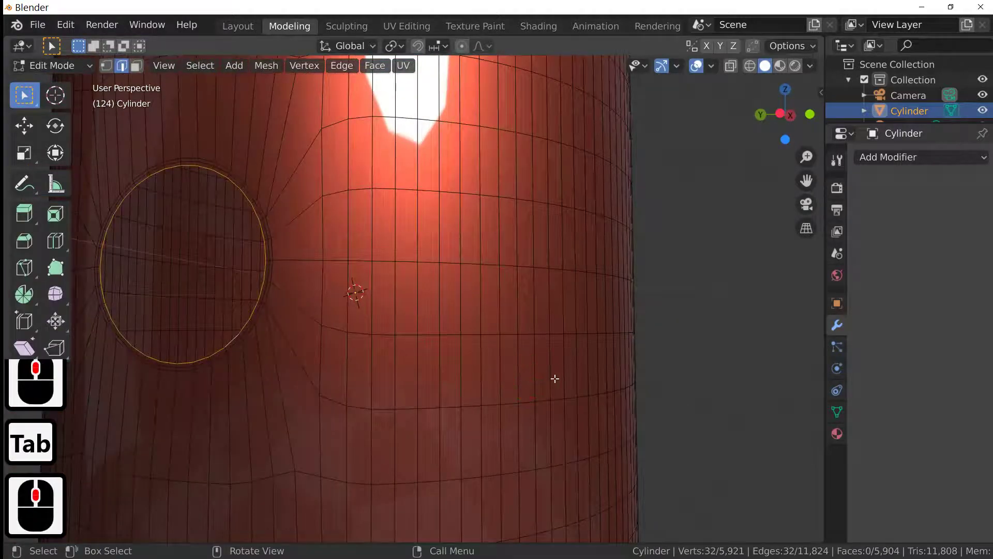
key(Tab)
scroll(548, 403, down, 3)
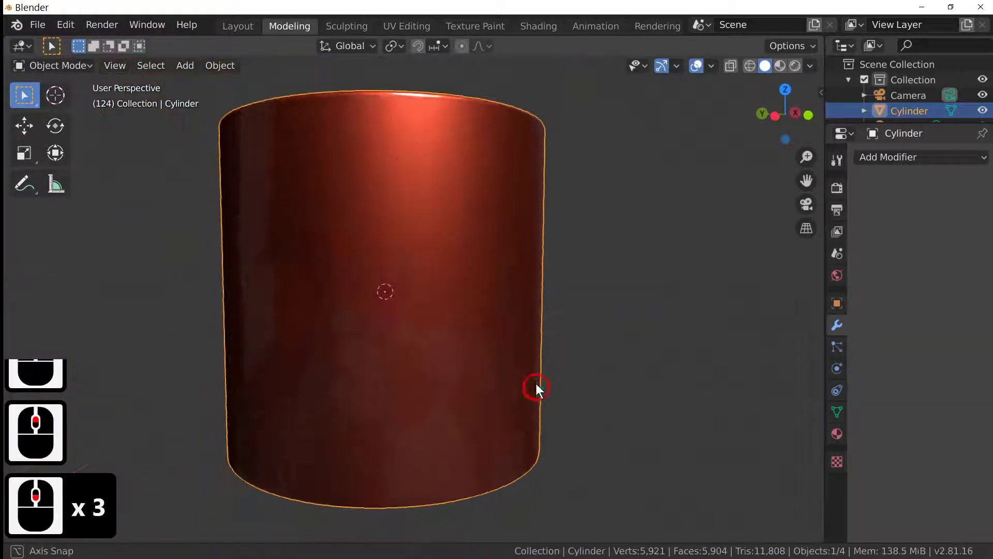
middle_drag(536, 387, 600, 384)
Step: Add a Solidify modifier with 0.08 m thickness and Fill Rim to the cylinder
key(Tab)
key(Tab)
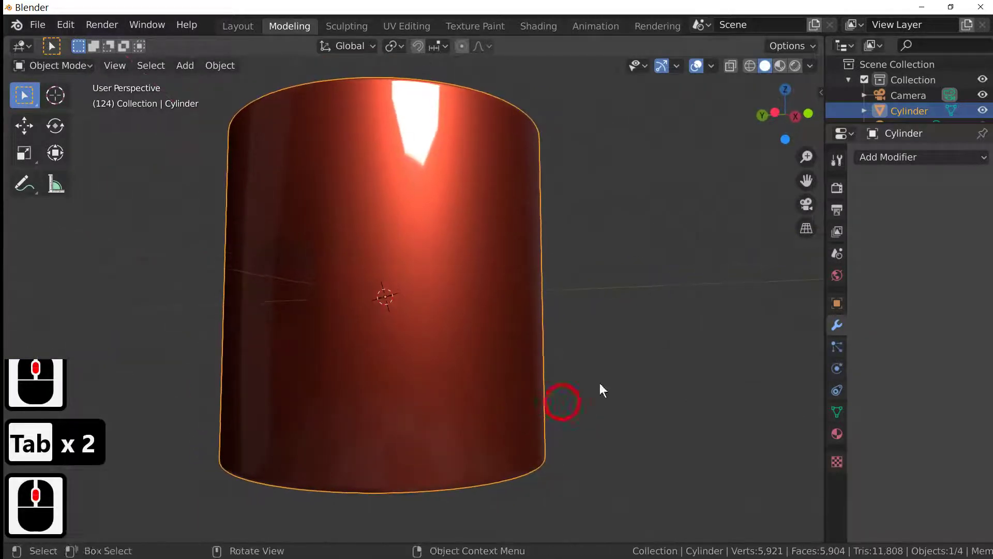
click(880, 158)
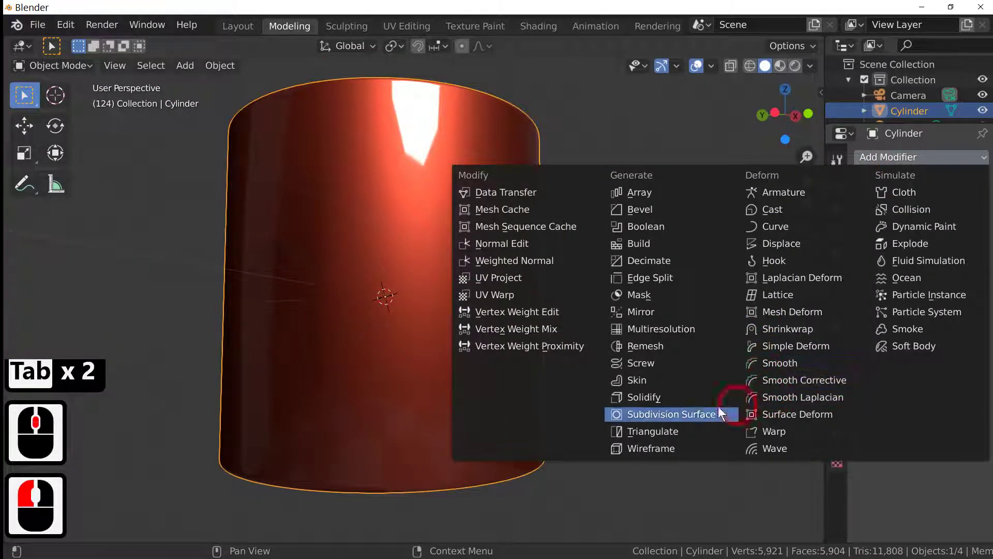
click(682, 399)
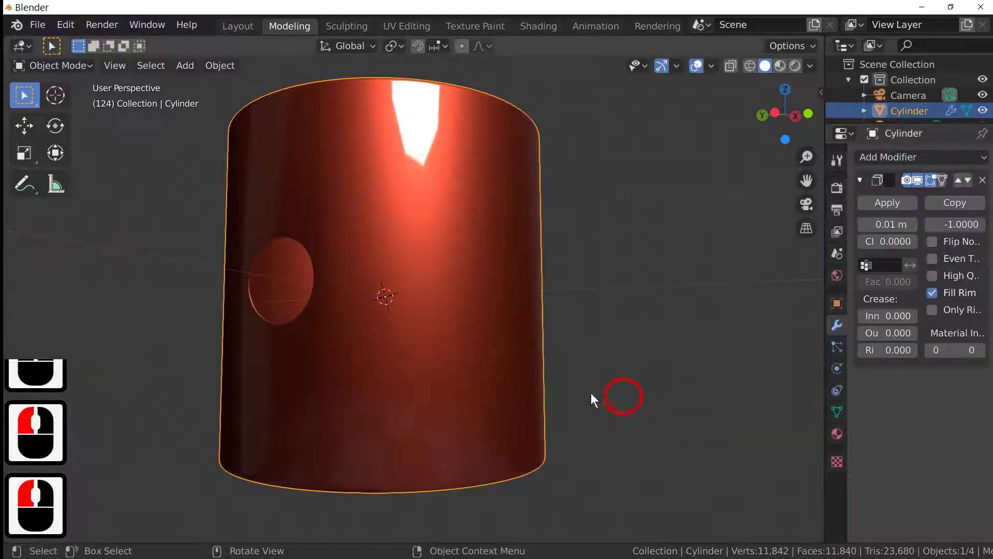
middle_drag(590, 393, 615, 376)
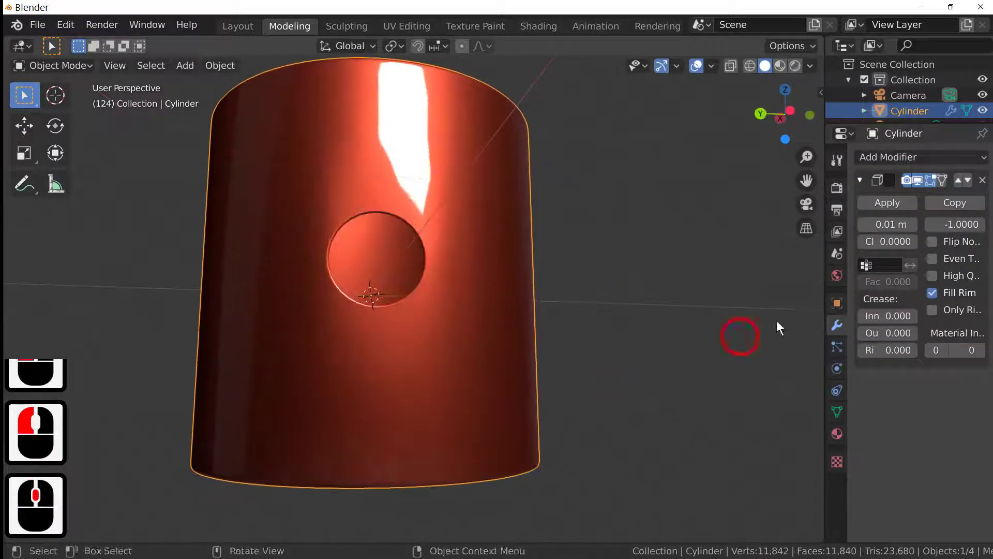
click(912, 226)
click(913, 226)
click(912, 226)
click(912, 226)
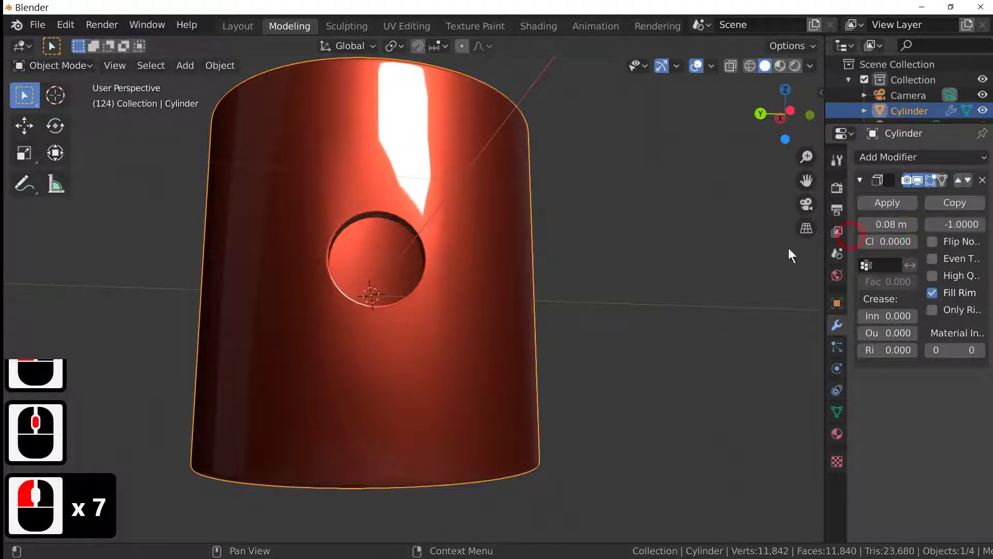
middle_drag(518, 320, 492, 222)
key(Tab)
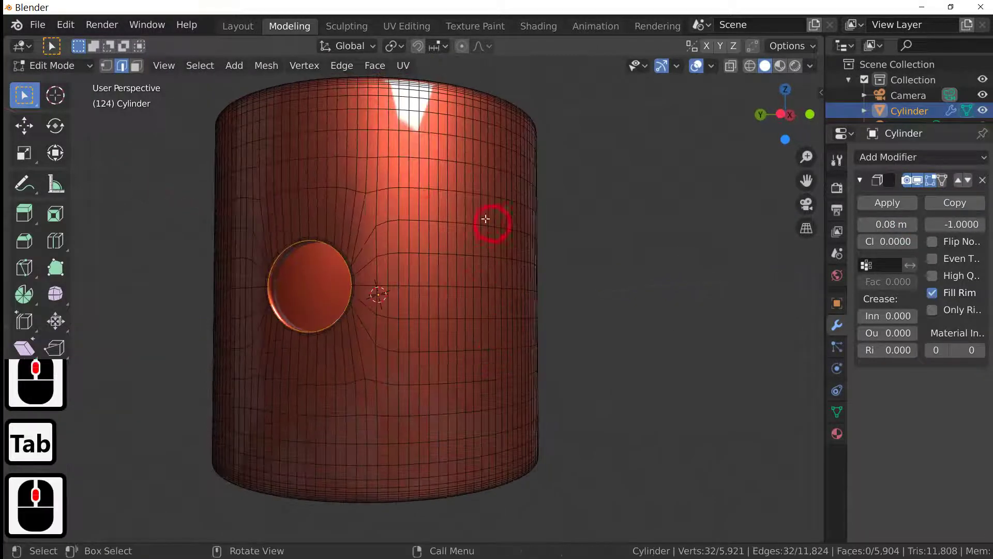
click(901, 200)
key(Tab)
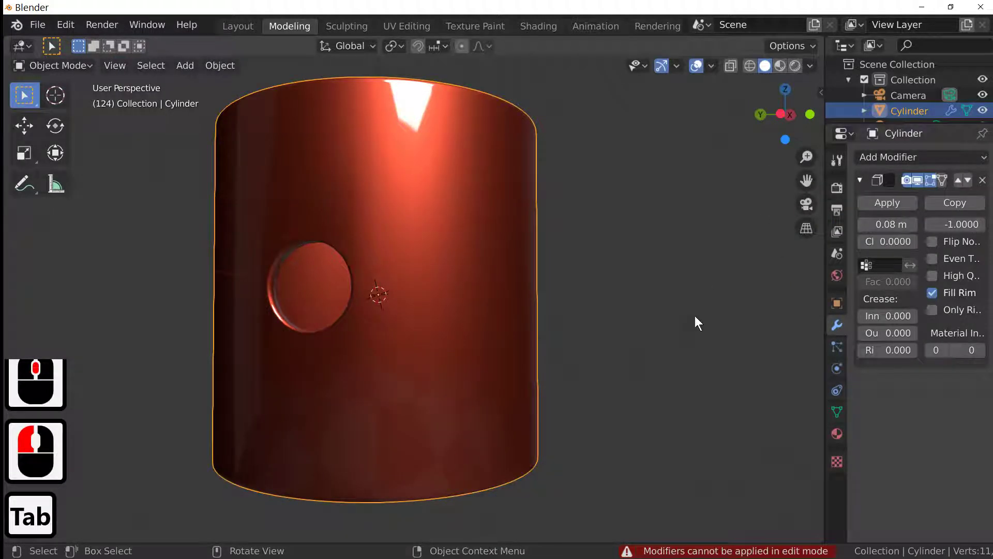
Step: Add a two-cut loop cut around the hole's rim
scroll(570, 346, up, 3)
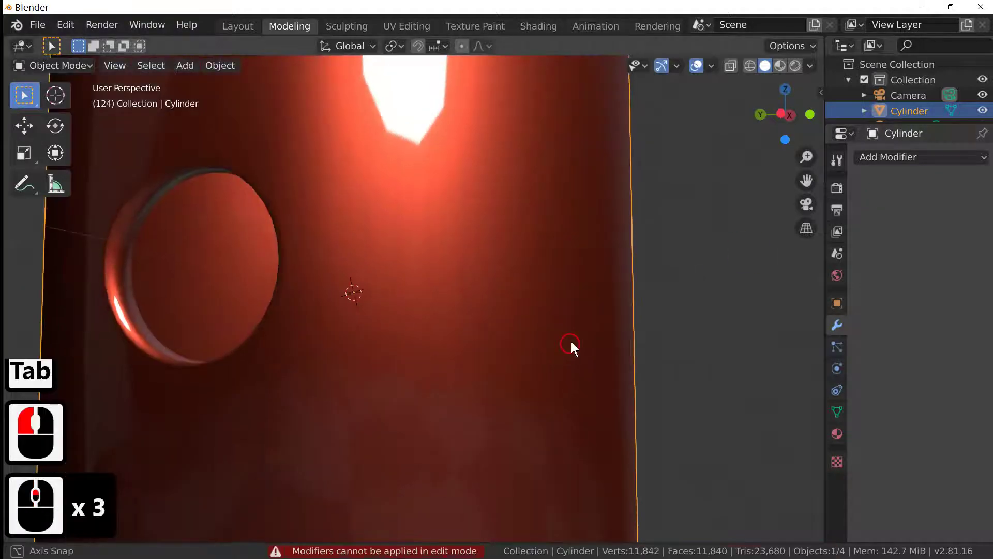
middle_drag(570, 346, 574, 332)
key(Tab)
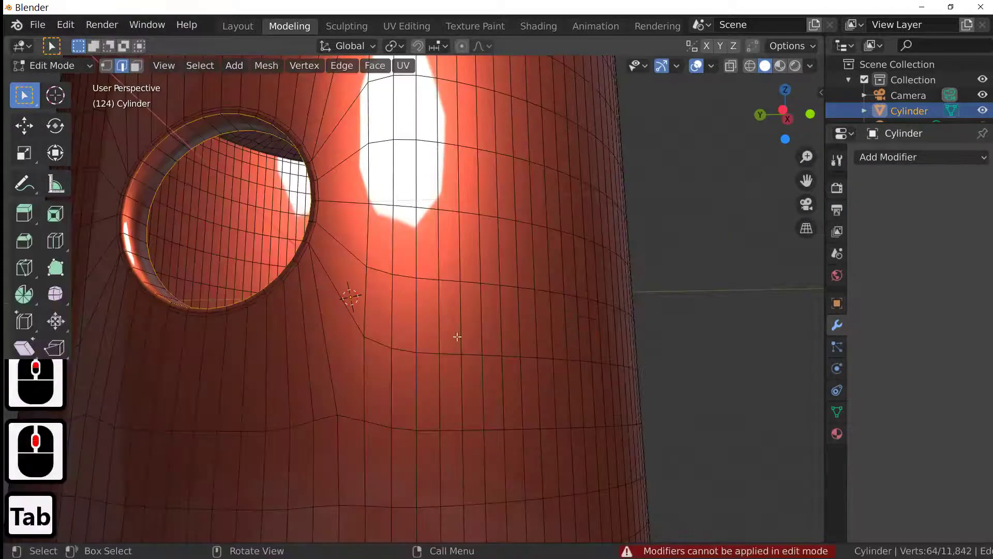
click(142, 204)
key(ctrl+r)
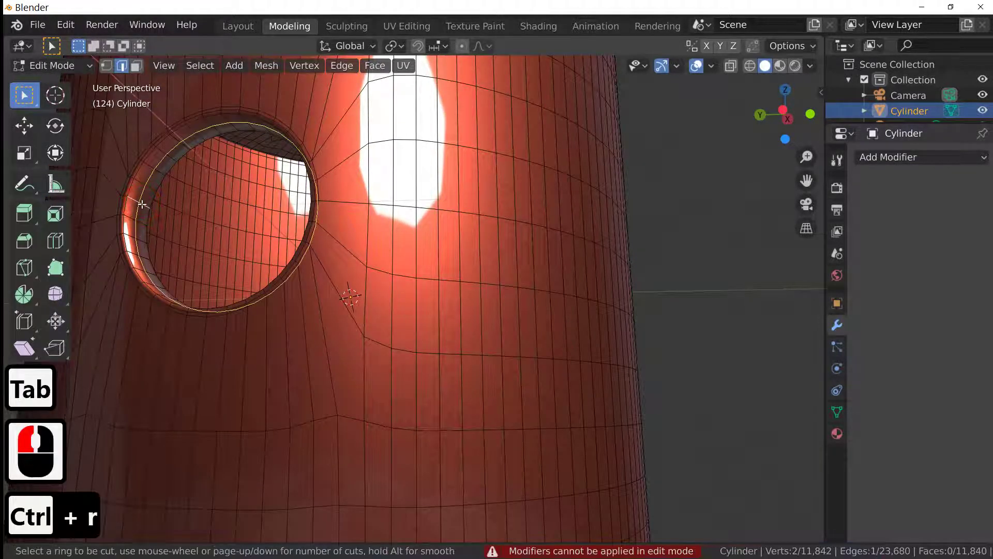
scroll(141, 204, up, 3)
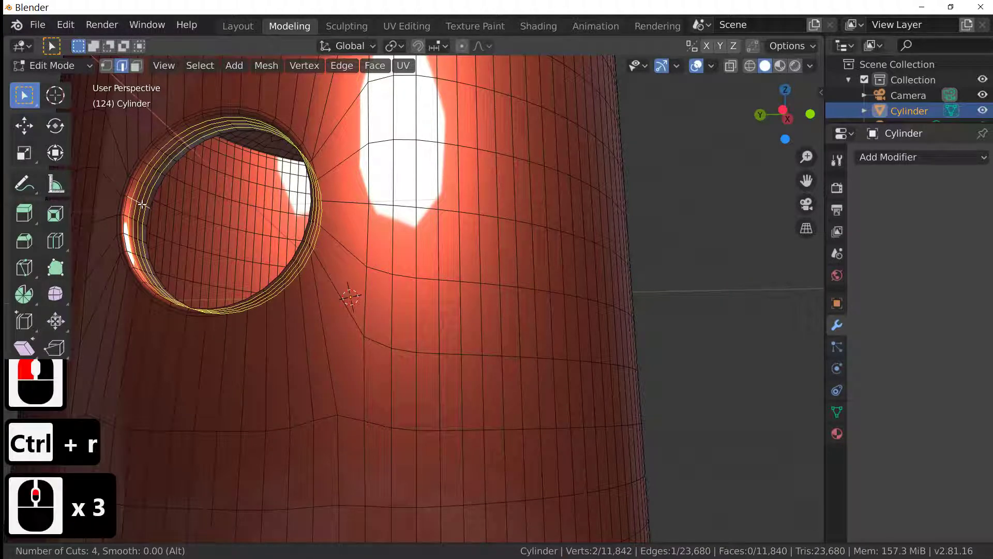
scroll(141, 204, down, 3)
scroll(142, 204, up, 1)
double_click(142, 203)
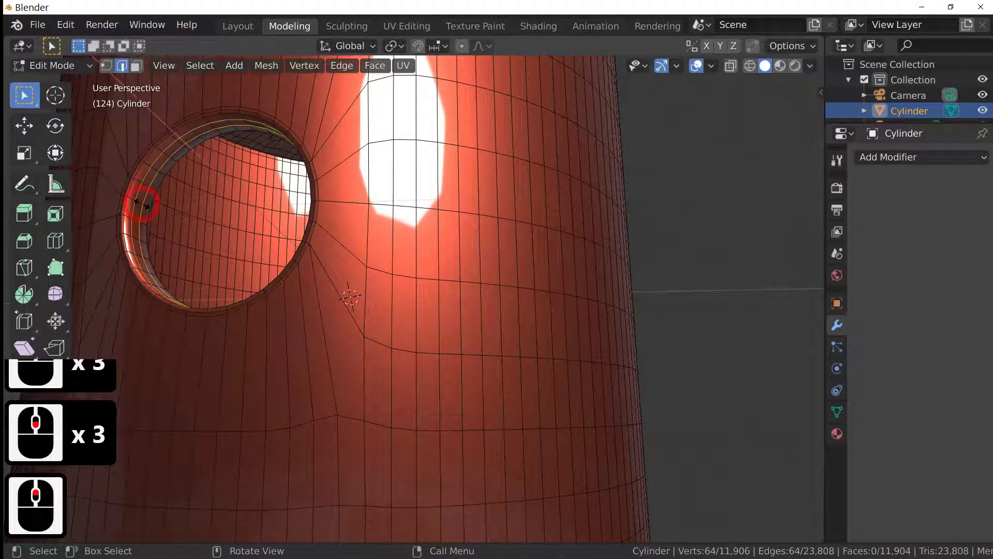
Step: Slide the outer and inner rim loops tight against the hole, then review in Object Mode
click(141, 188)
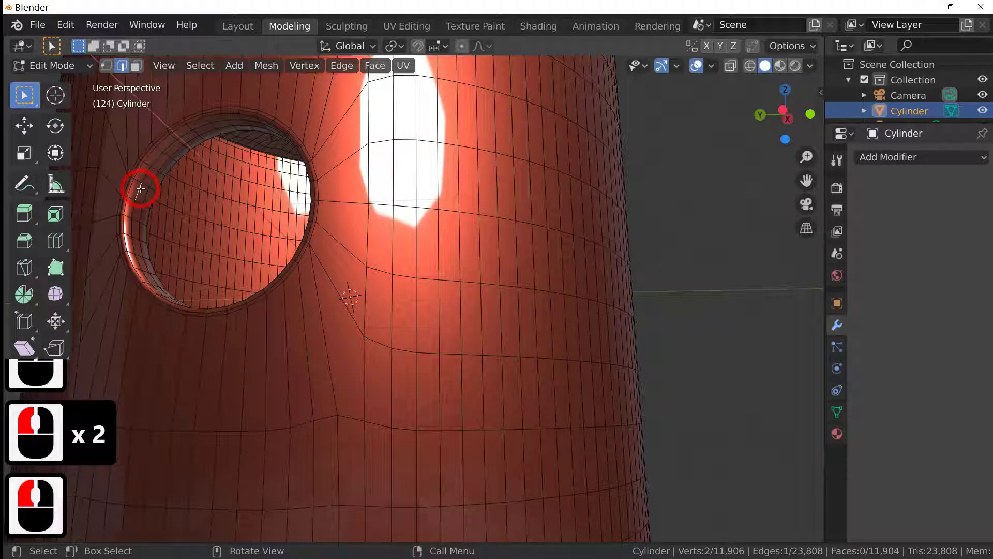
alt+click(140, 189)
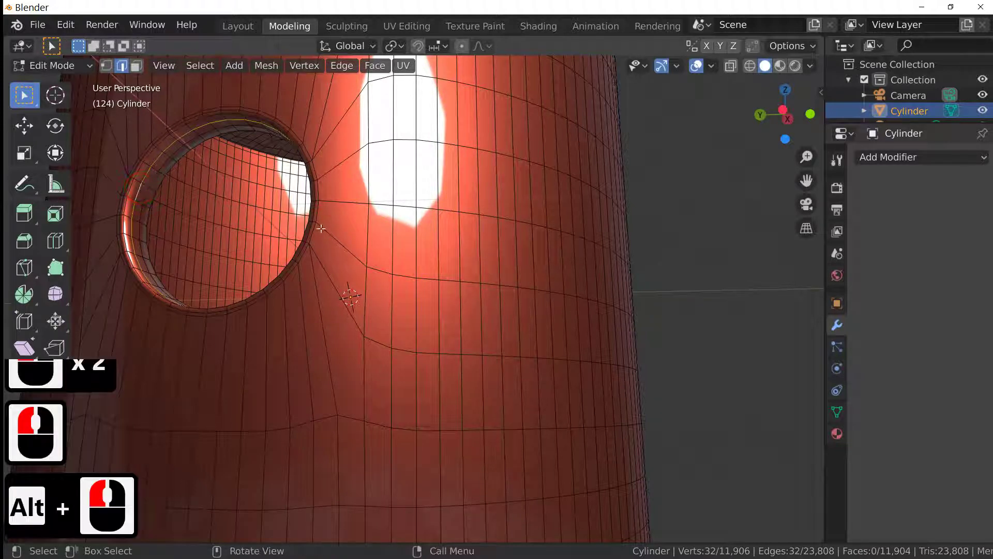
key(g)
key(g)
click(262, 236)
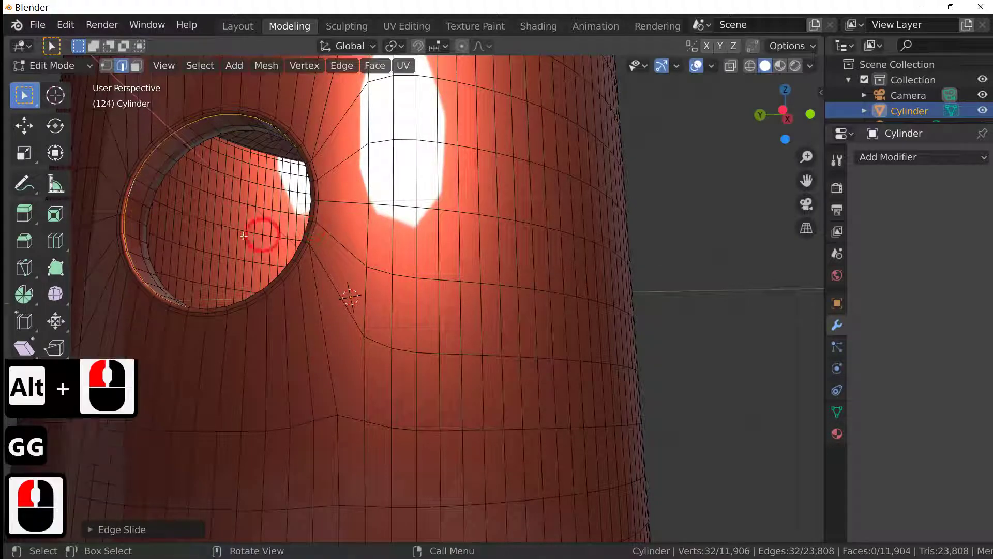
click(142, 251)
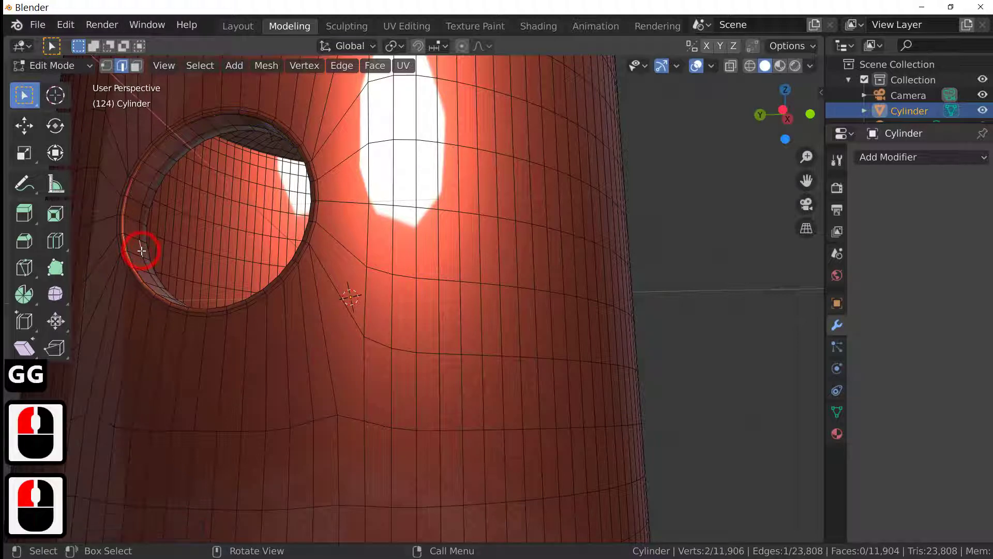
alt+click(158, 254)
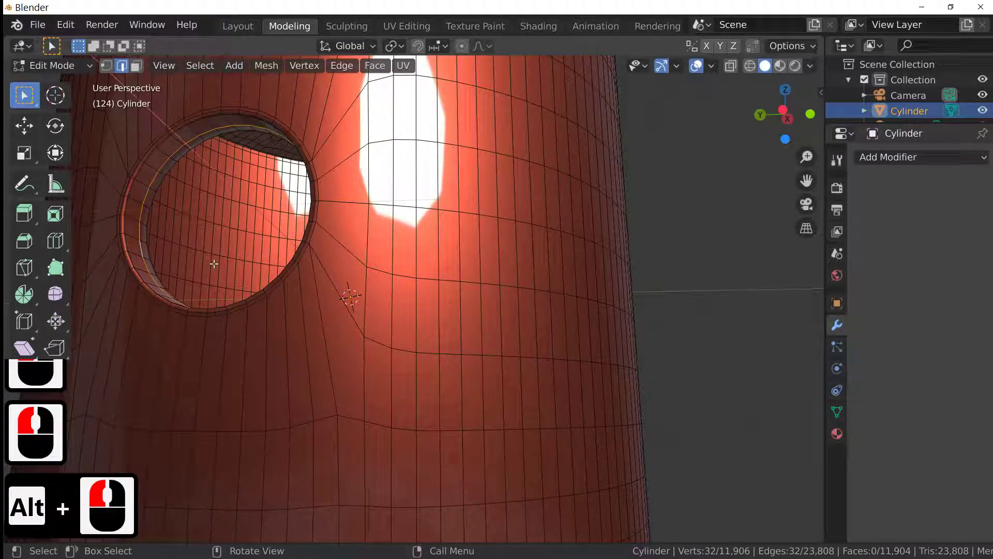
key(g)
key(g)
click(219, 263)
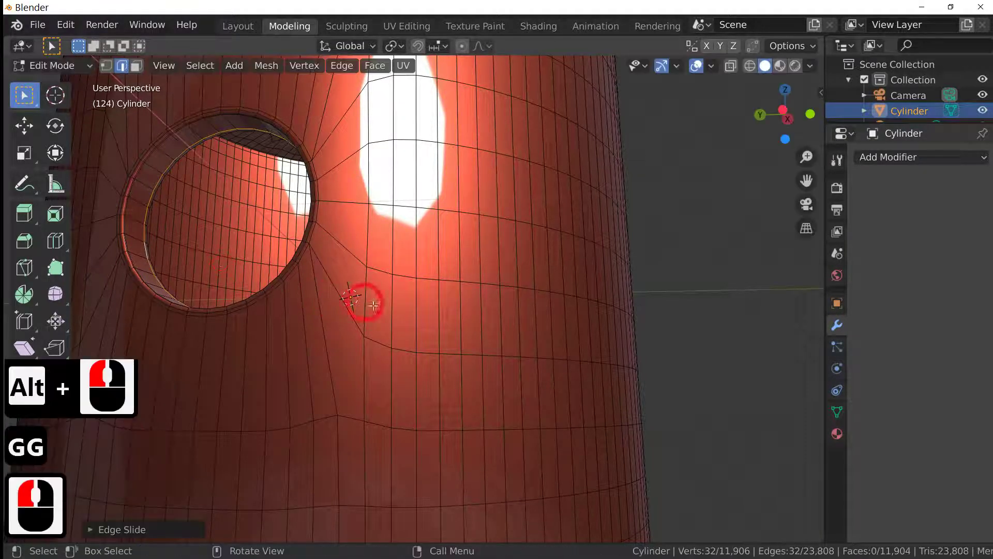
key(Tab)
scroll(418, 336, down, 5)
middle_drag(435, 345, 463, 330)
key(Tab)
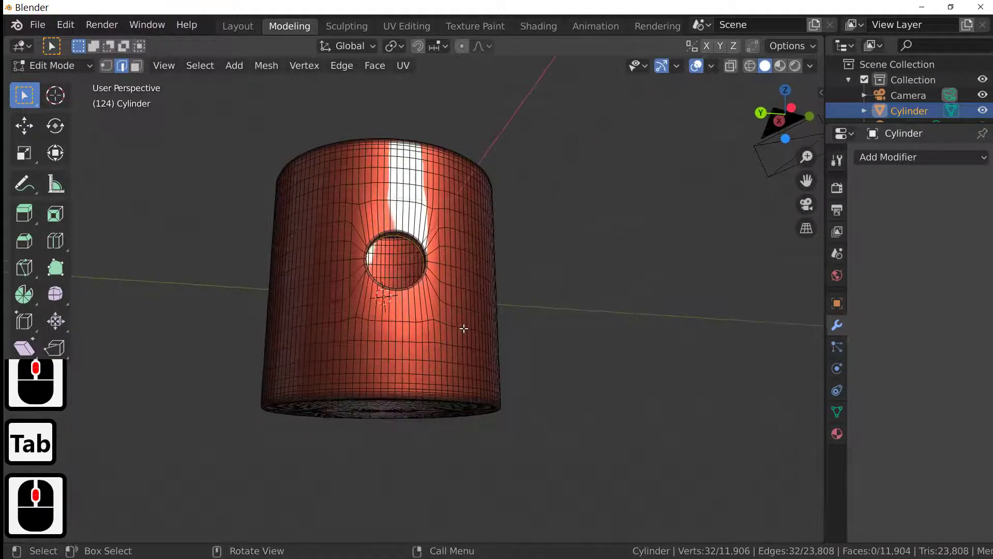
scroll(463, 330, up, 4)
middle_drag(476, 368, 469, 359)
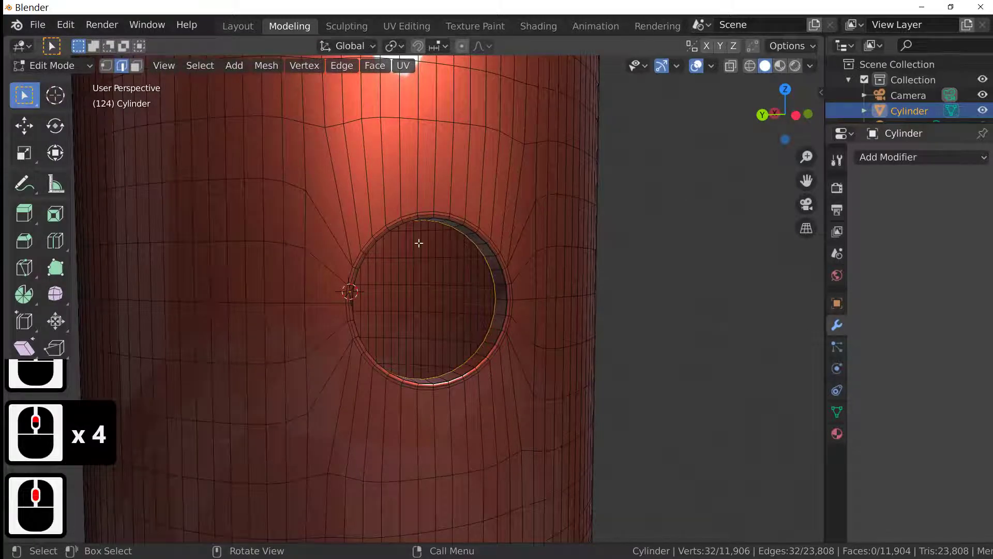
key(Tab)
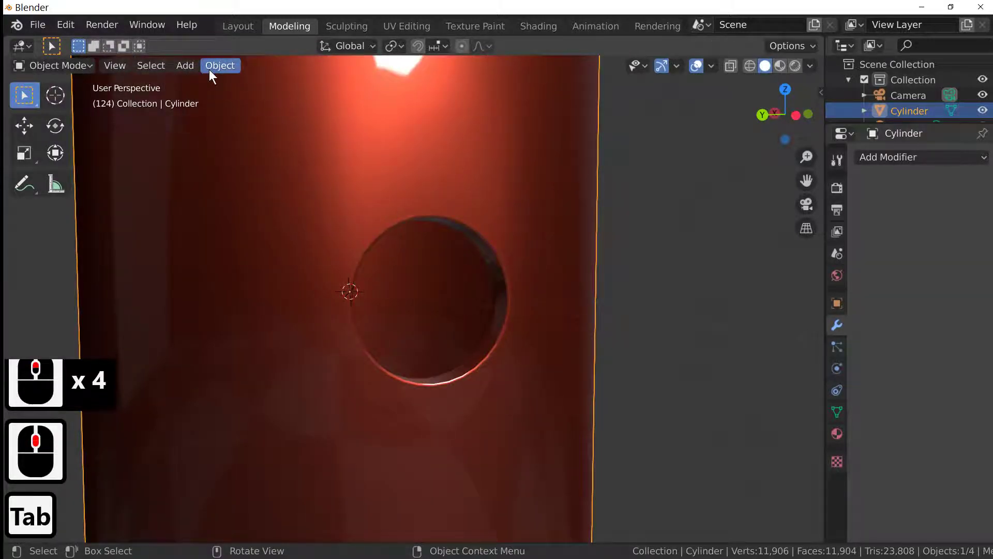
click(191, 67)
mouse_move(207, 100)
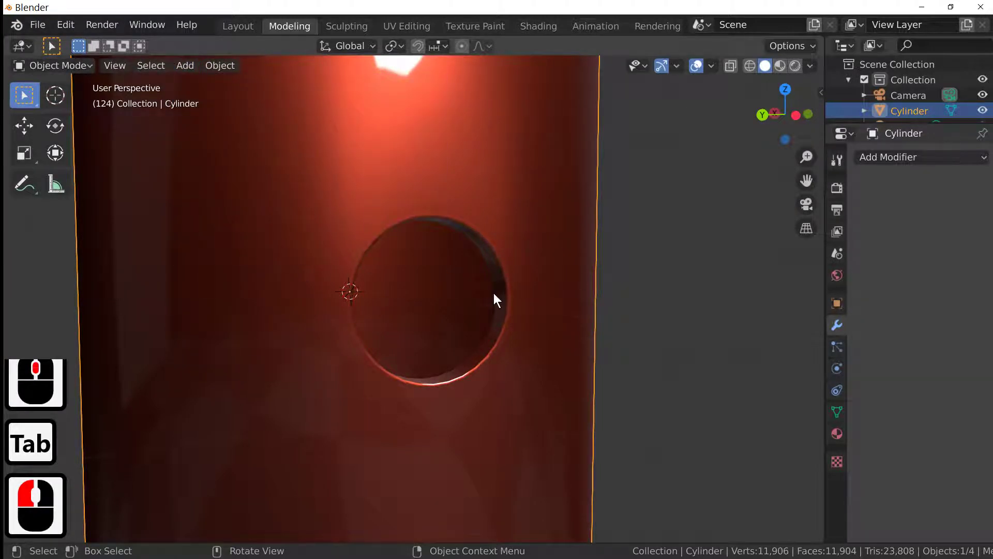
middle_drag(494, 293, 454, 240)
key(Tab)
key(Tab)
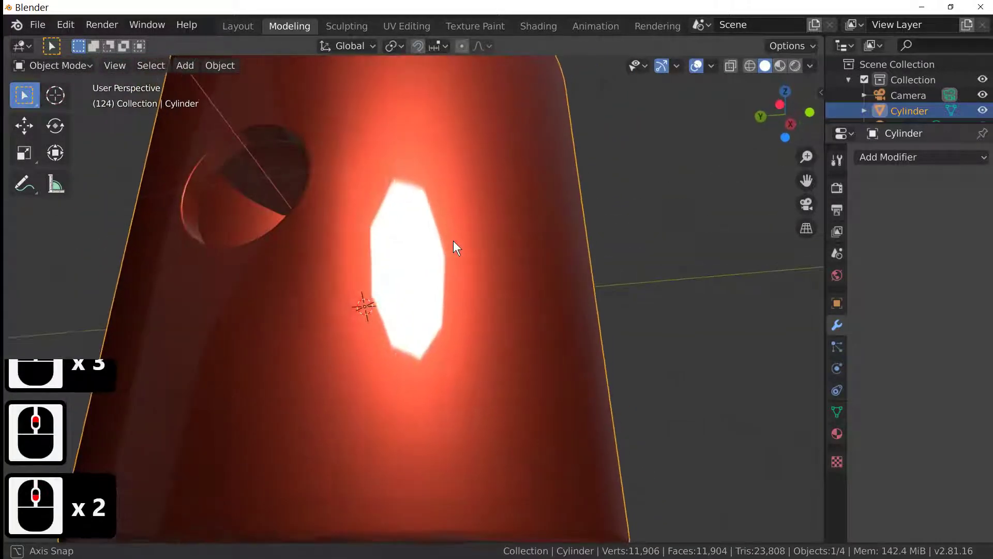
scroll(493, 304, down, 3)
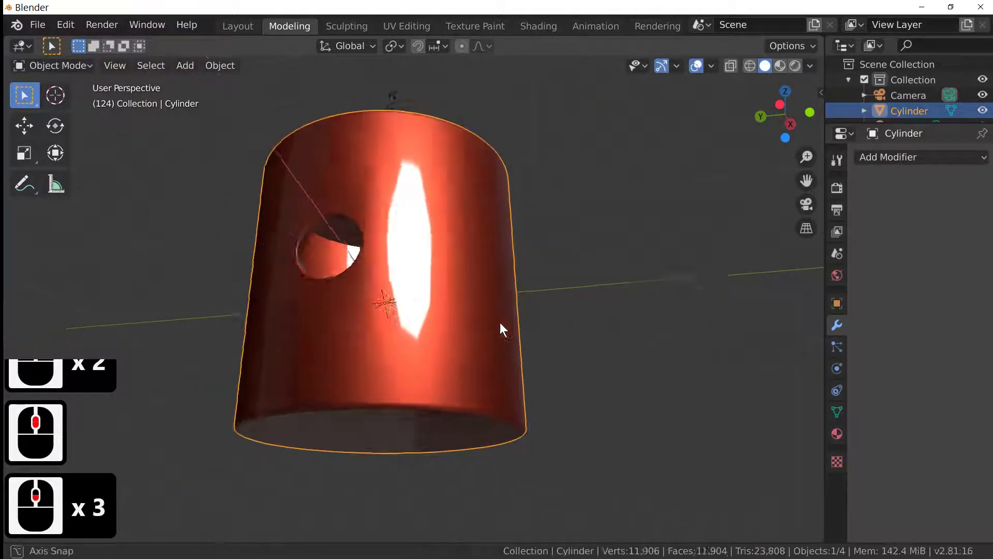
middle_drag(499, 321, 237, 464)
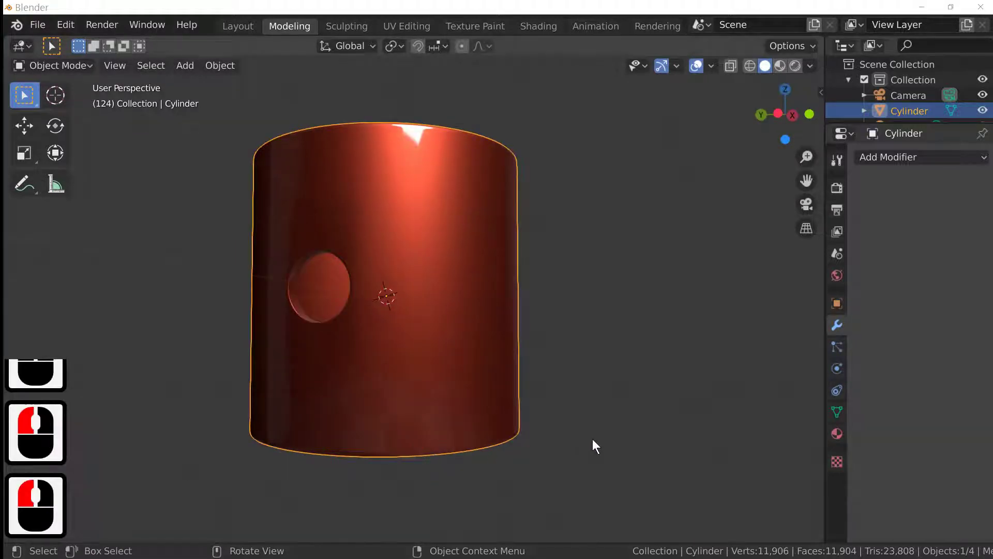